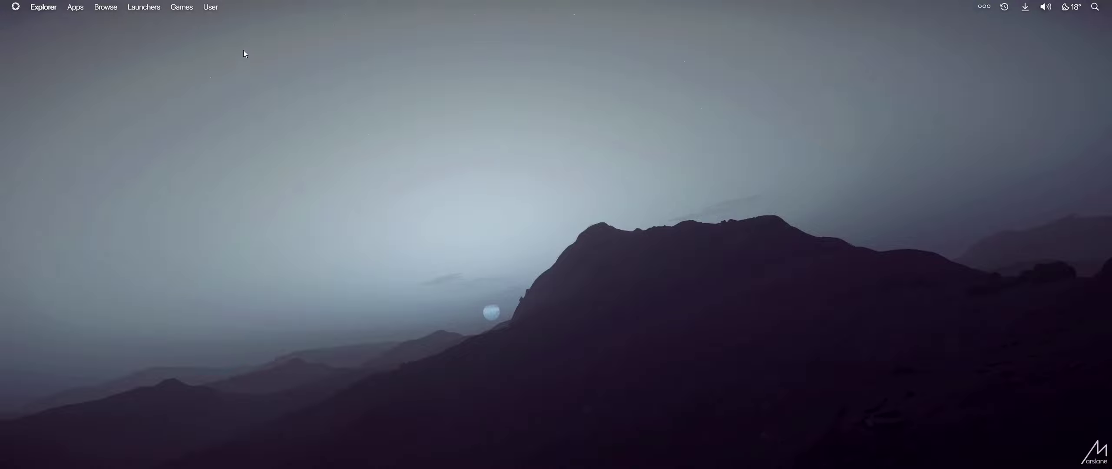
Open the top bar's Launchers menu to start the Opera browser
left_click(129, 9)
Search Google for 'ds4 windows github' in Opera
left_click(151, 56)
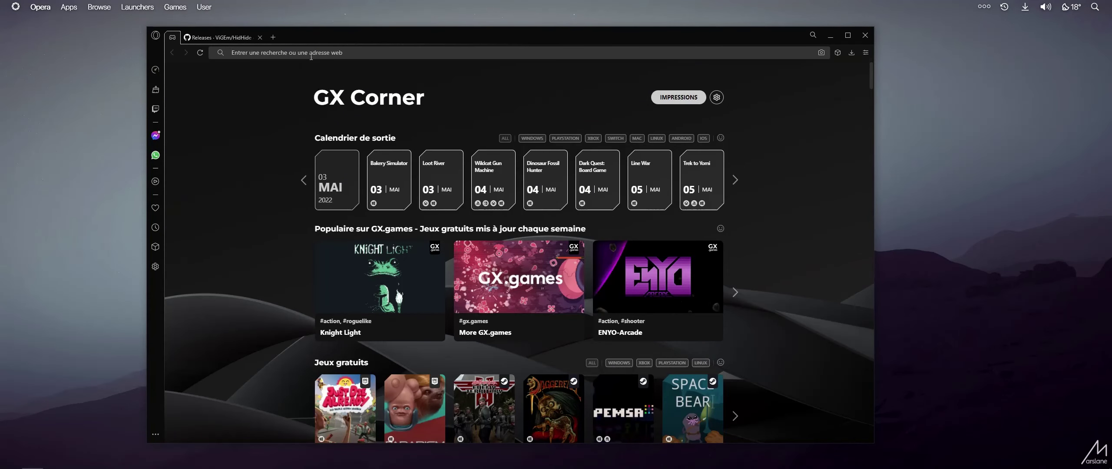
left_click(311, 54)
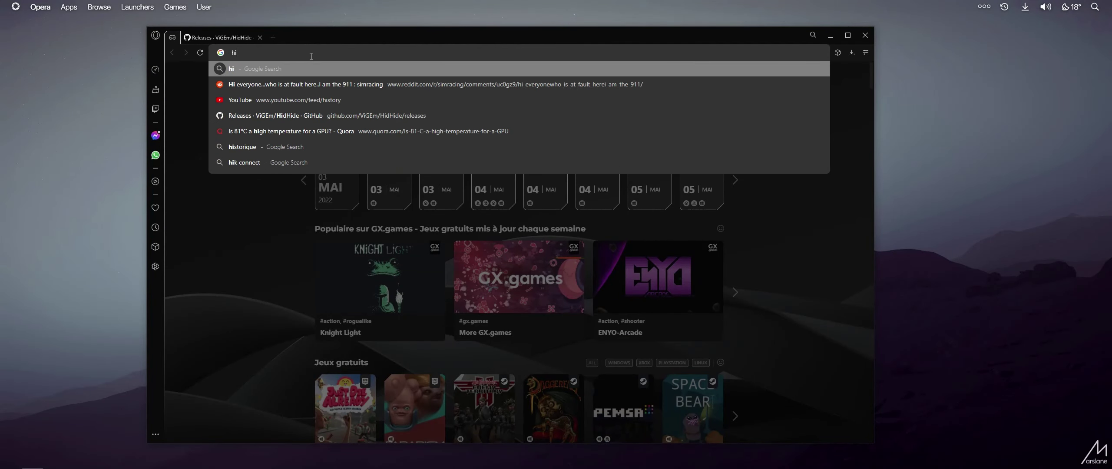
type("ds4 windows")
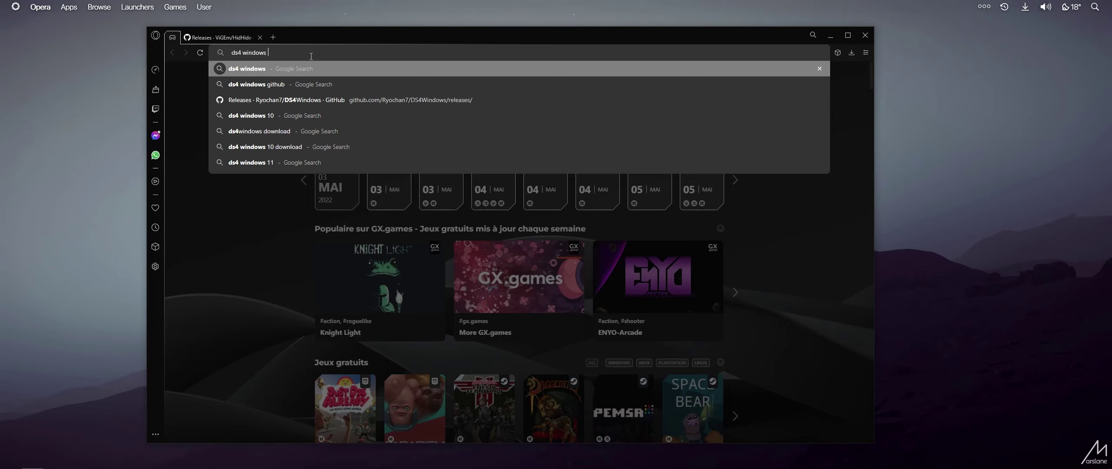
key("Down")
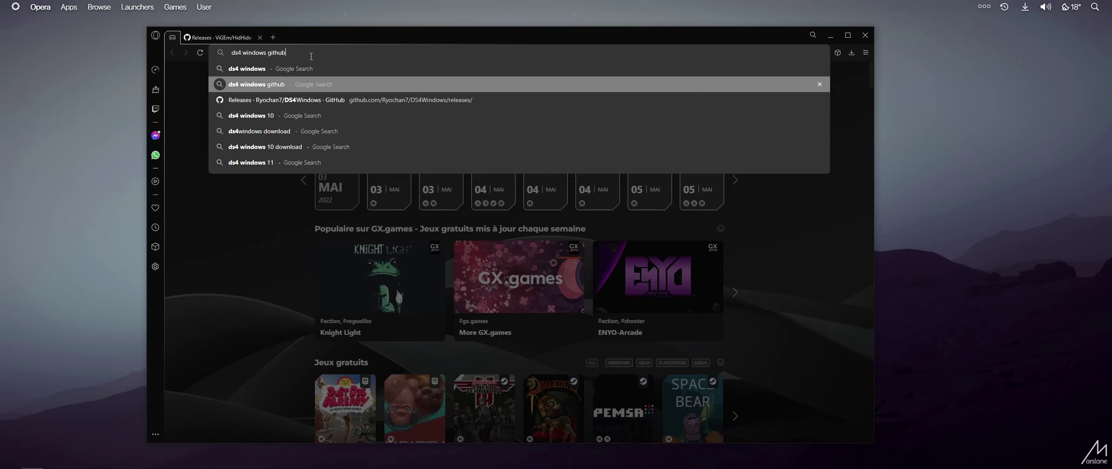
key("Return")
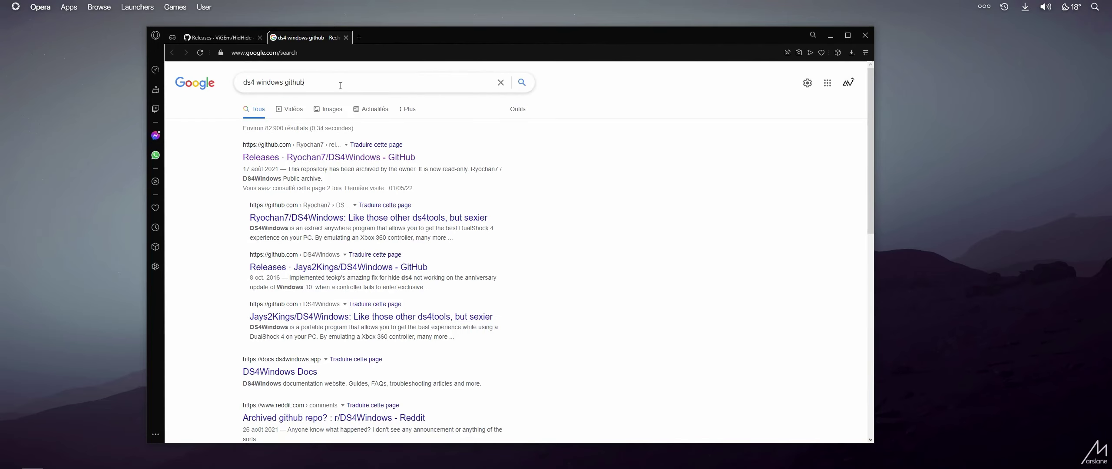
left_click(343, 79)
left_click(183, 146)
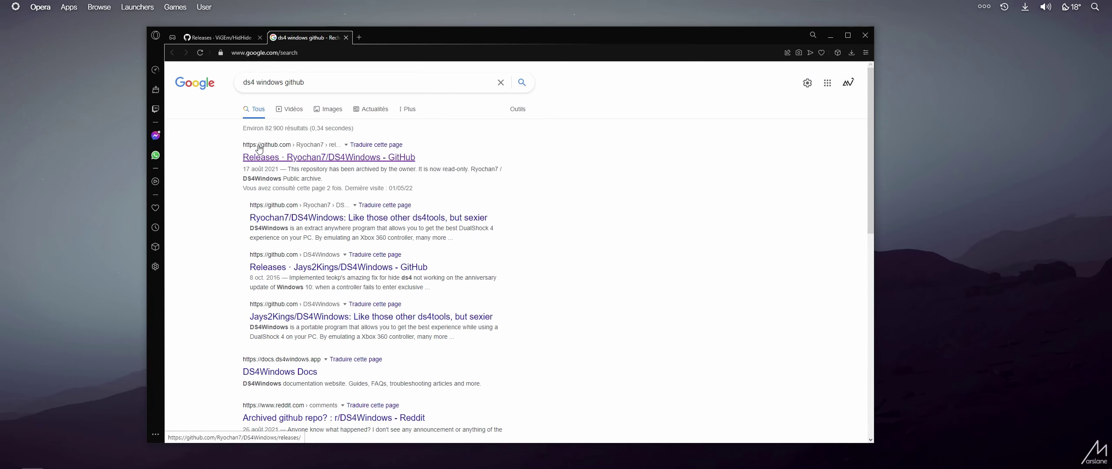
Open the Ryochan7/DS4Windows releases result and download DS4Windows_3.0.18_x64.zip
left_click(350, 159)
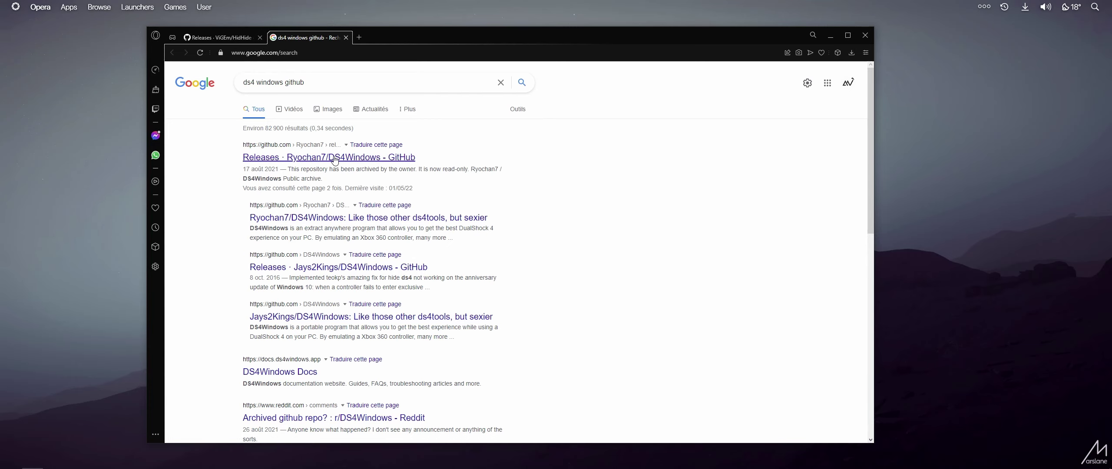
scroll(421, 310, "down", 1)
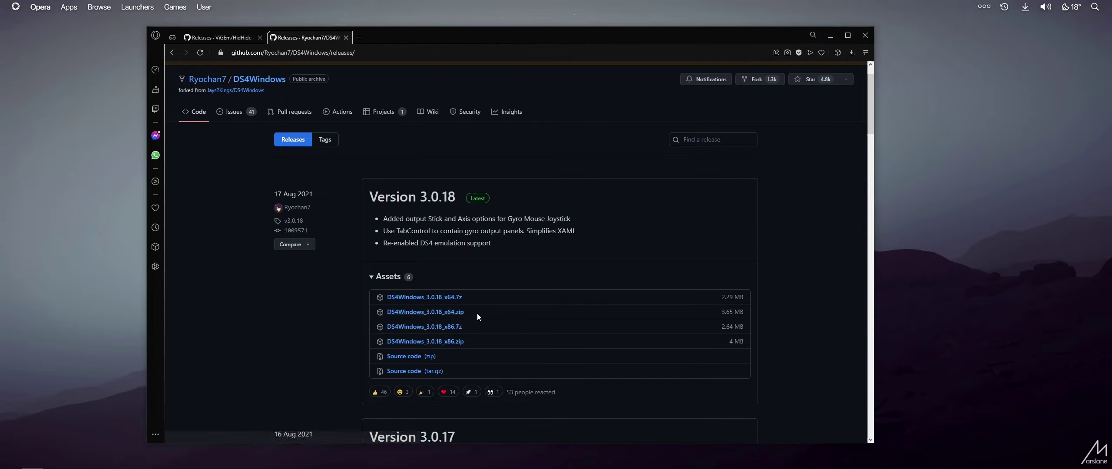
left_click_drag(430, 314, 449, 317)
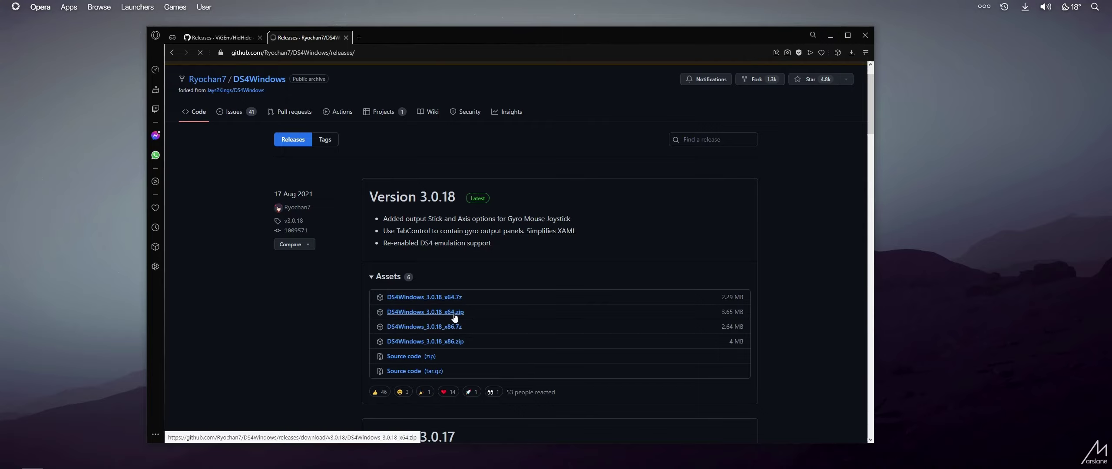
left_click(450, 315)
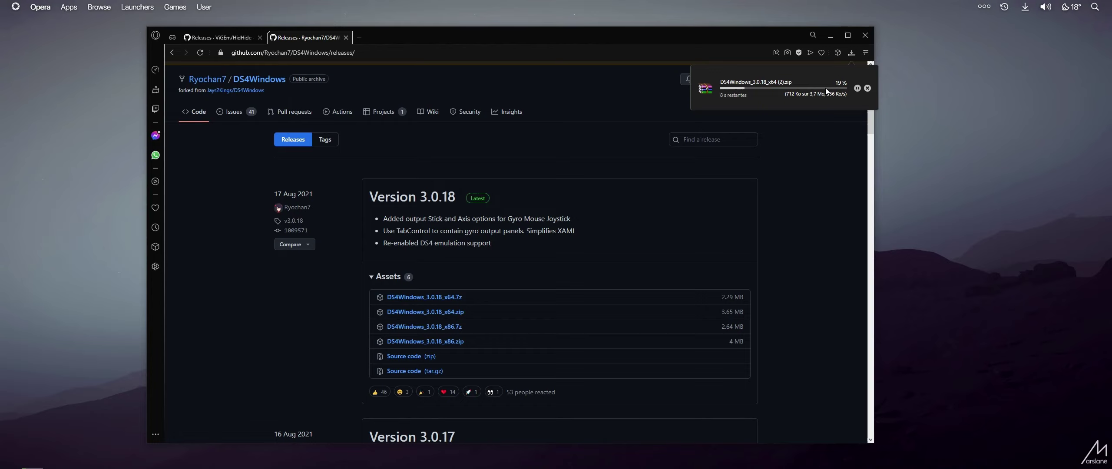
Close the DS4Windows tab and search the web for 'hidhide'
middle_click(305, 37)
left_click(299, 53)
type("hidhide")
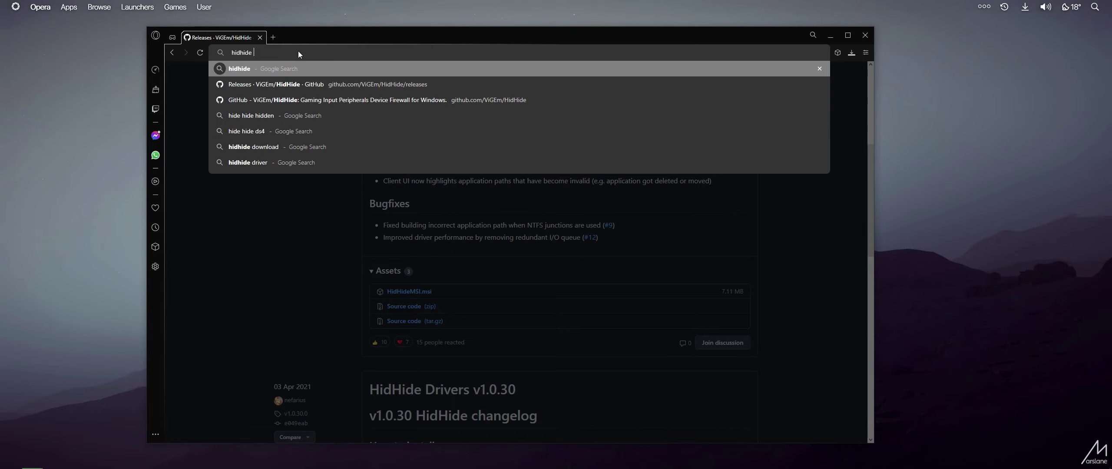
key("Return")
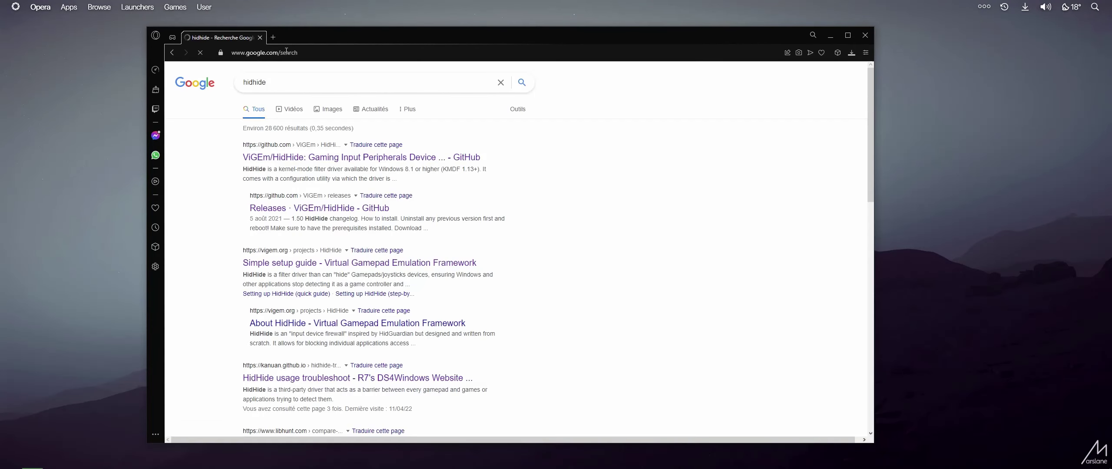
left_click(290, 83)
left_click(200, 180)
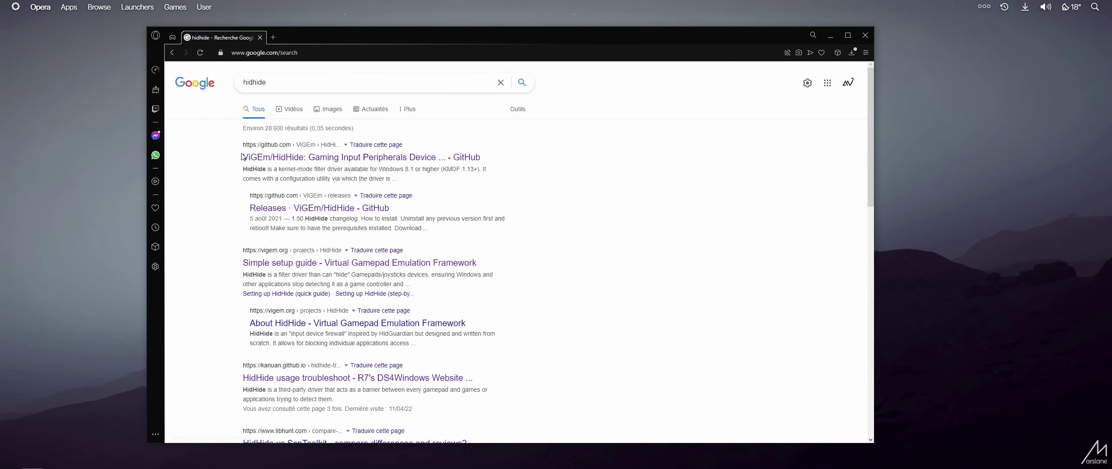
Open the Releases · ViGEm/HidHide search result
left_click_drag(242, 143, 555, 181)
left_click(391, 191)
mouse_move(242, 209)
left_mouse_down()
mouse_move(393, 209)
mouse_move(236, 217)
left_mouse_up()
left_click(236, 217)
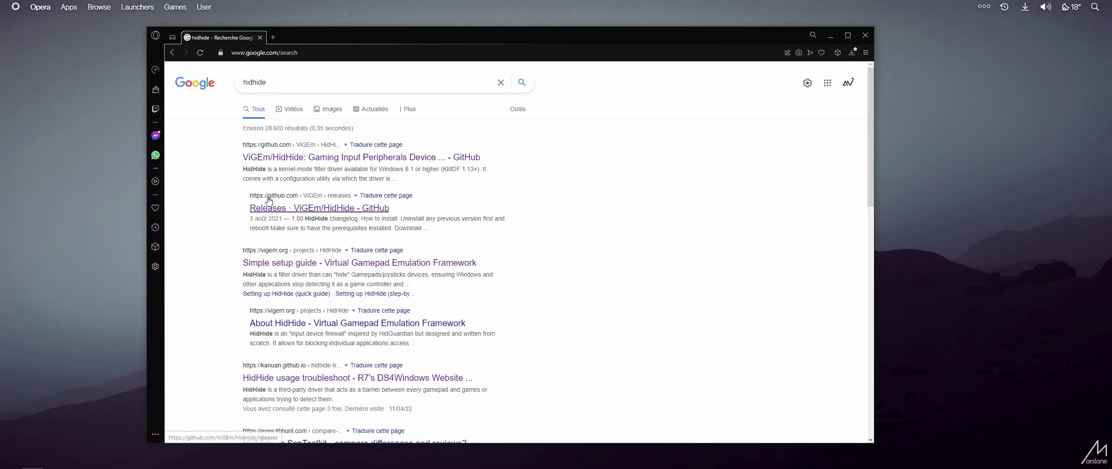
Download HidHideMSI.msi from the v1.1.50 assets and close the save dialog
left_click(295, 211)
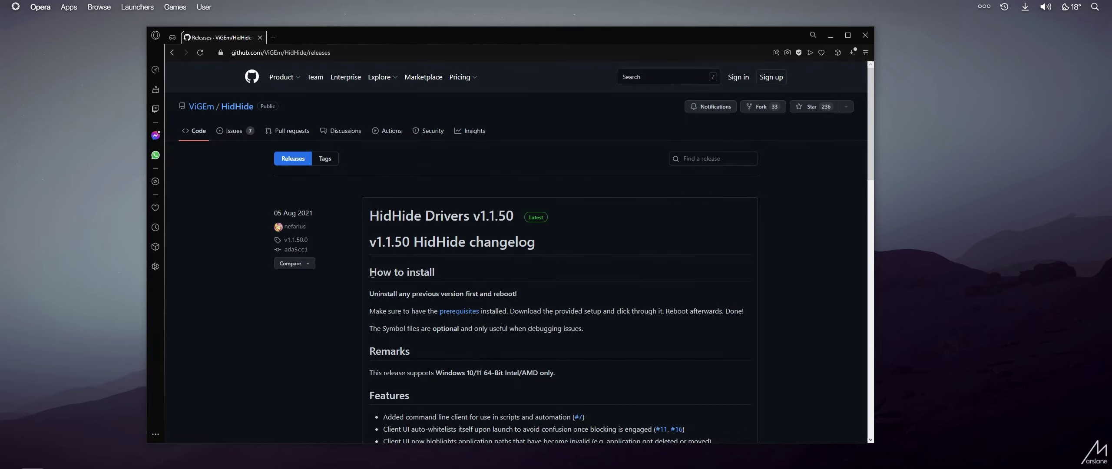
scroll(431, 274, "down", 5)
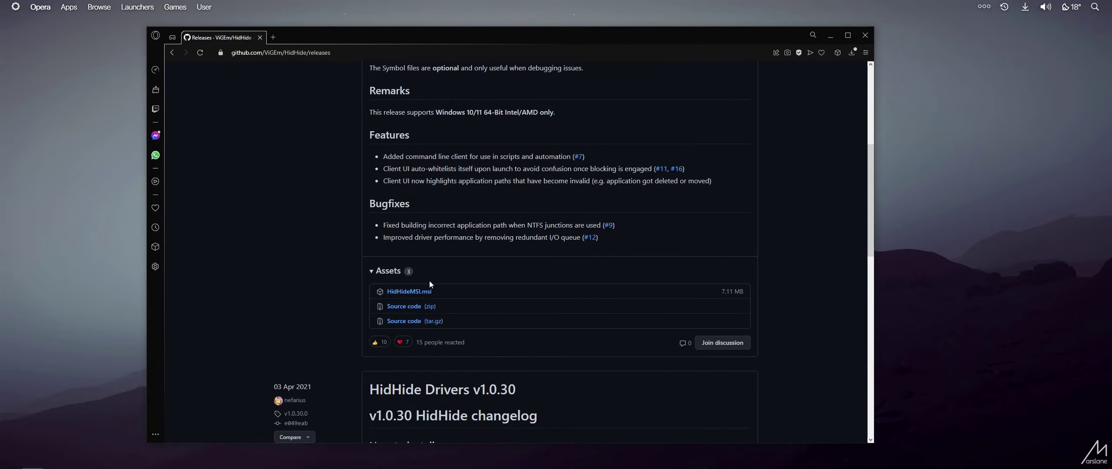
left_click_drag(391, 291, 462, 291)
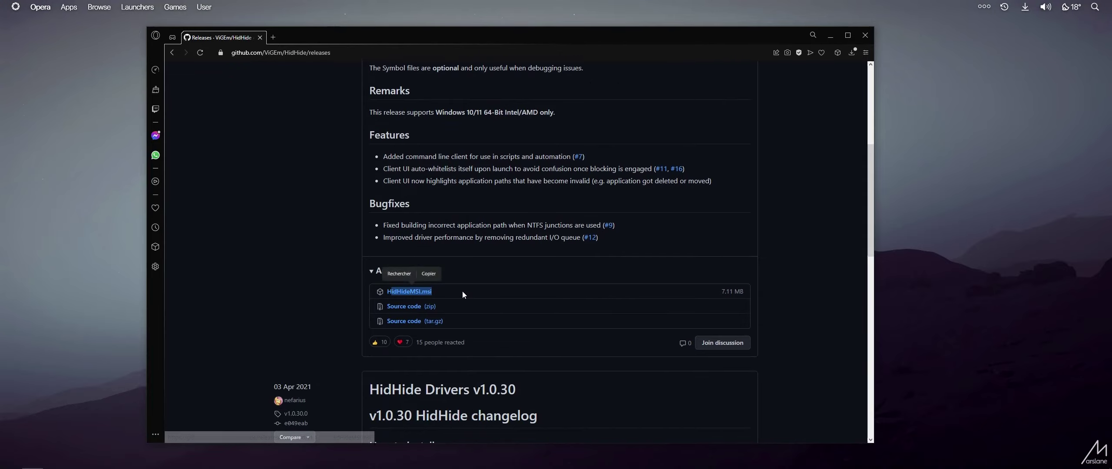
left_click(412, 291)
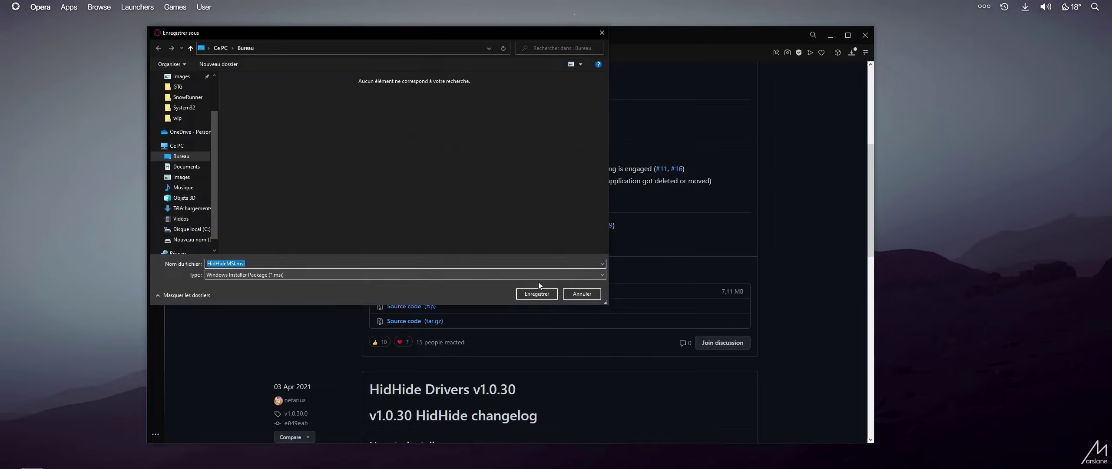
left_click(277, 266)
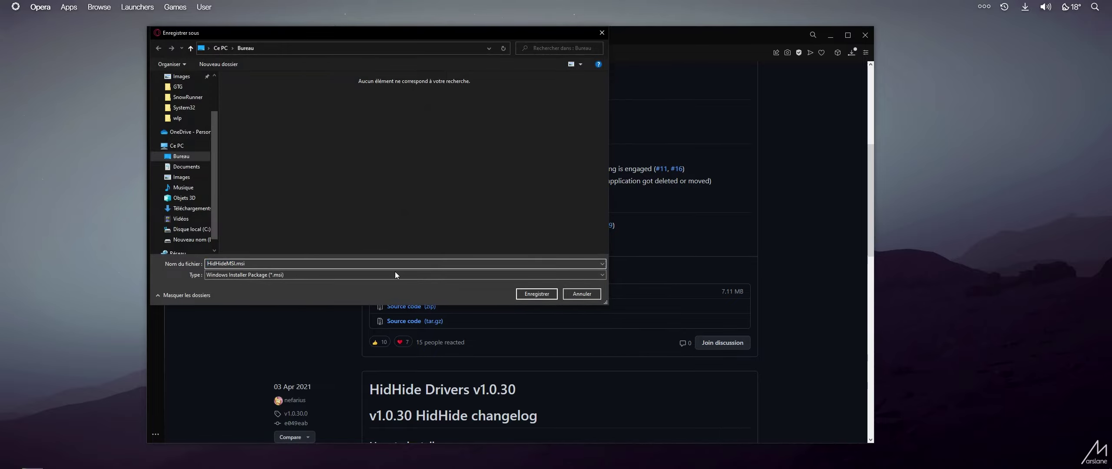
left_click(575, 294)
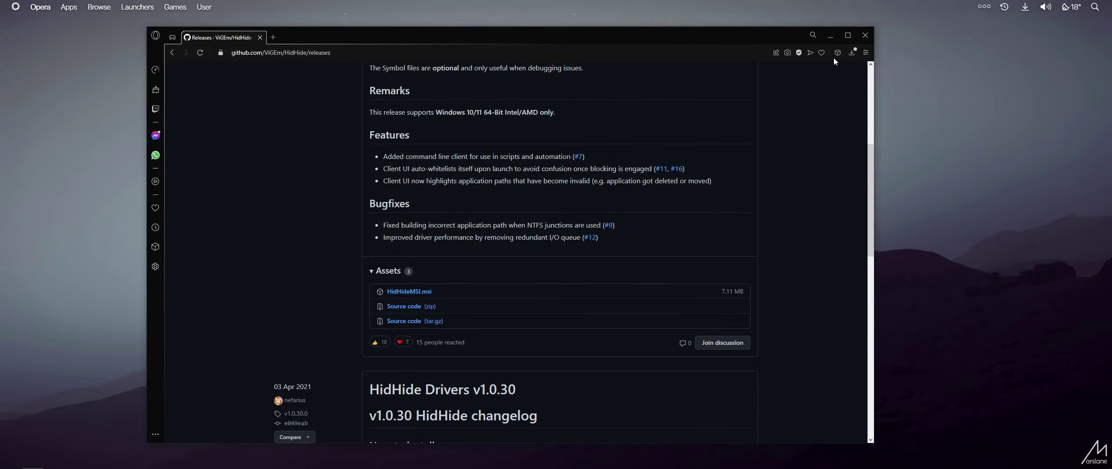
Extract the DS4Windows folder from the downloaded zip onto the desktop
left_click(852, 52)
left_click(867, 111)
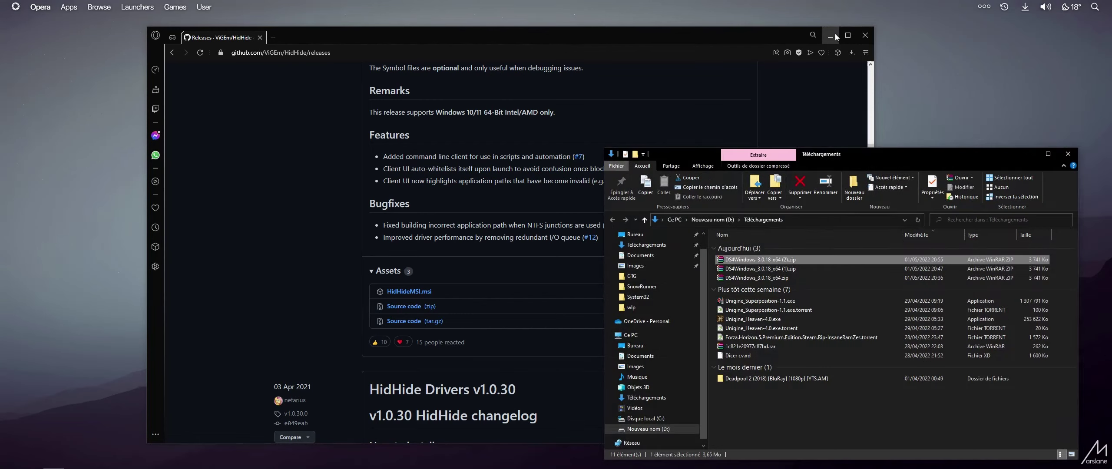
left_click(830, 37)
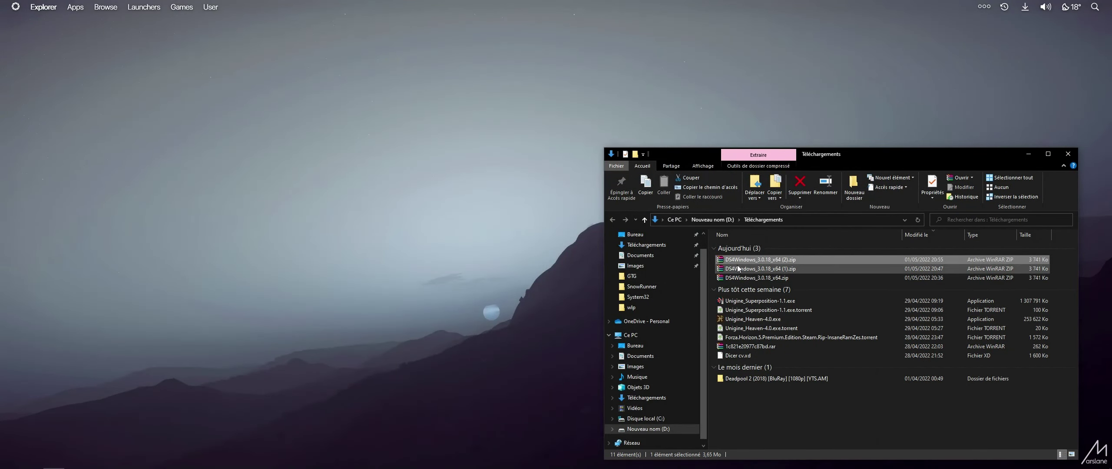
double_click(738, 260)
left_click_drag(476, 209, 306, 164)
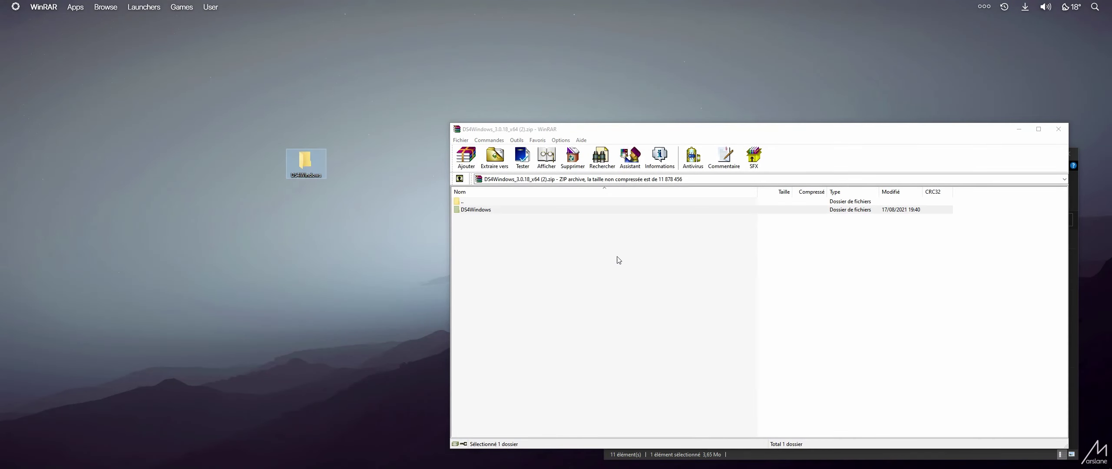
left_click(1059, 129)
left_click(1068, 153)
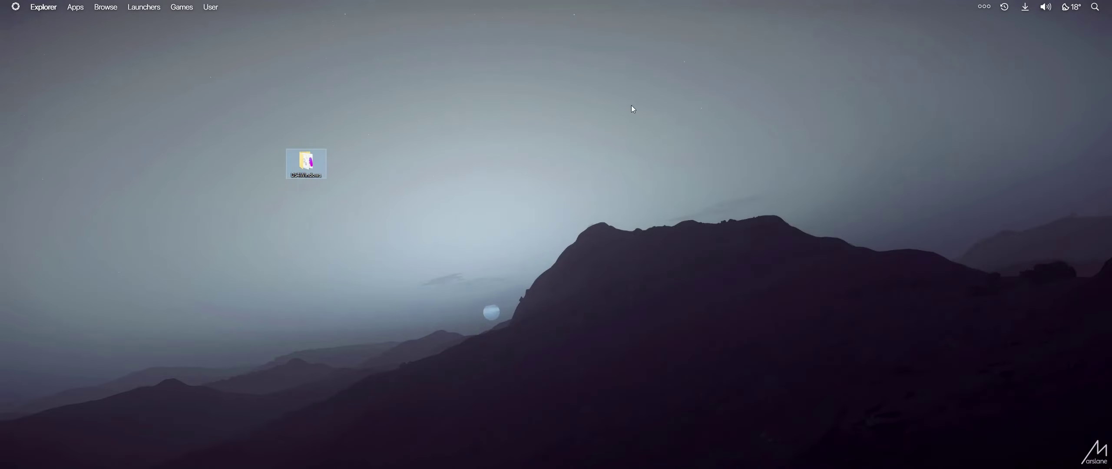
Copy the DS4Windows folder into D:\Games
left_click(210, 7)
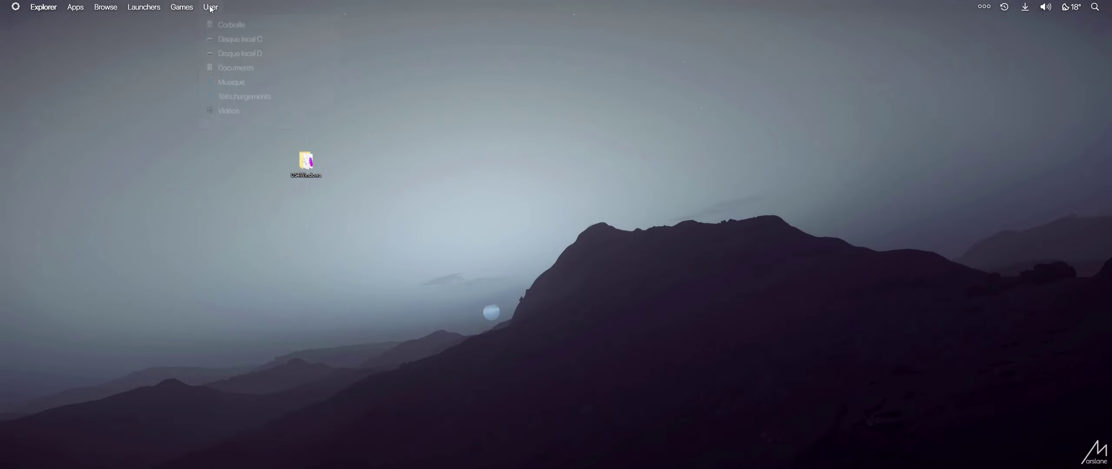
left_click(243, 52)
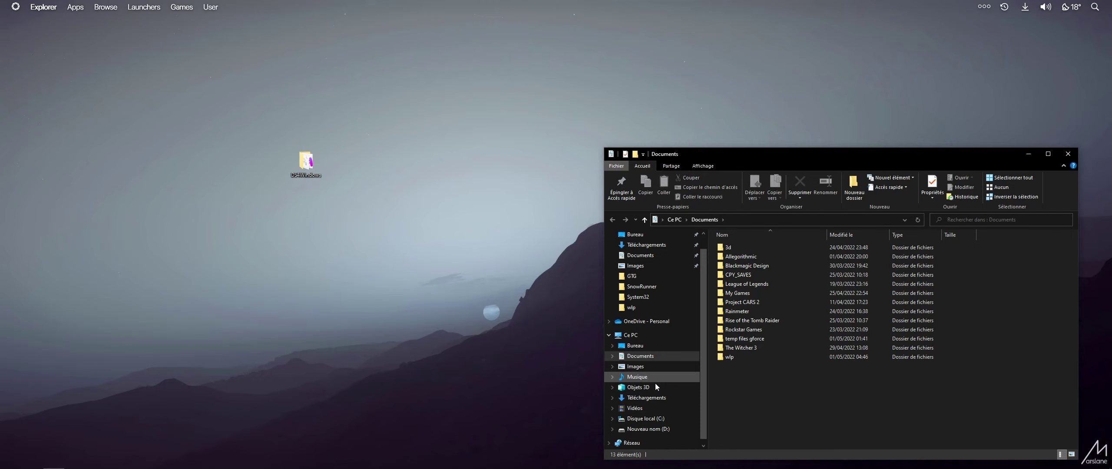
left_click(648, 429)
double_click(743, 257)
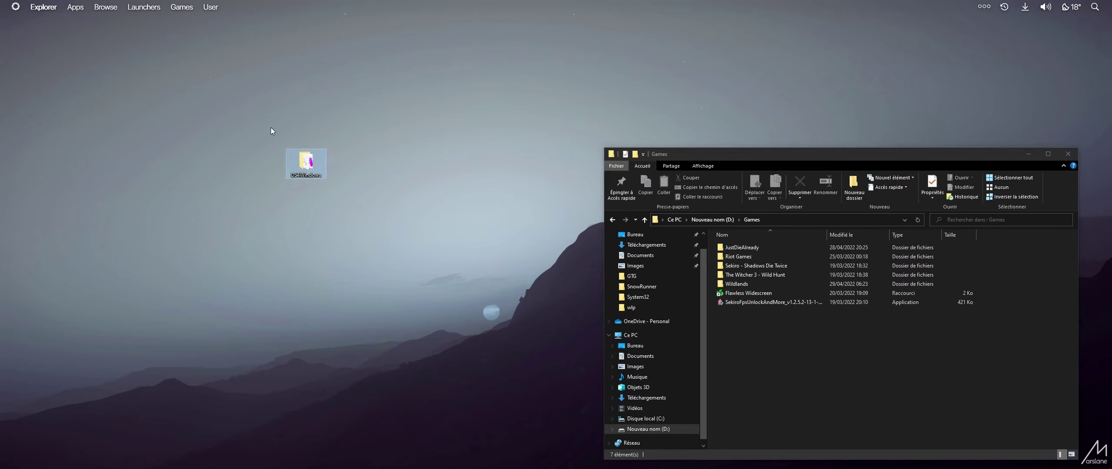
left_click_drag(306, 161, 860, 348)
Delete the desktop copy and open D:\Games\DS4Windows in File Explorer
left_click_drag(447, 257, 266, 125)
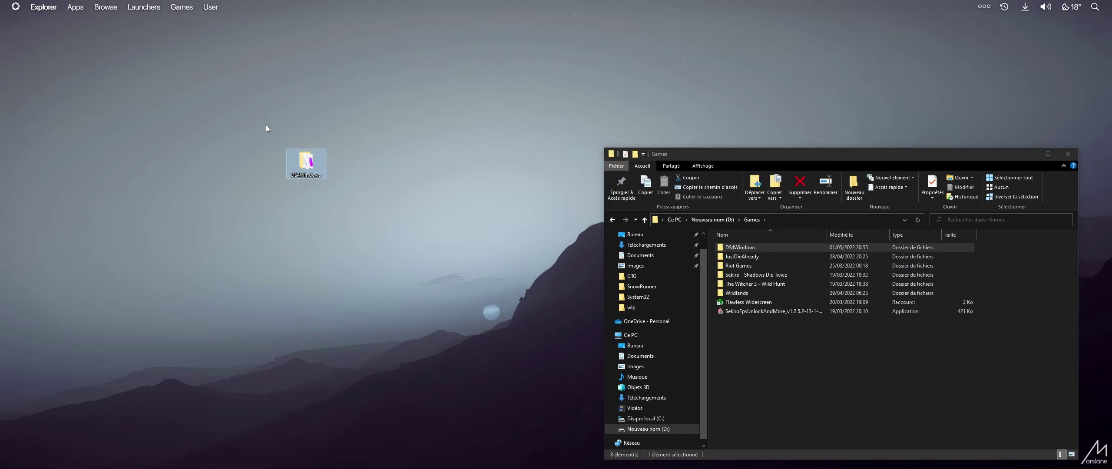
key("Delete")
left_click(836, 365)
double_click(754, 248)
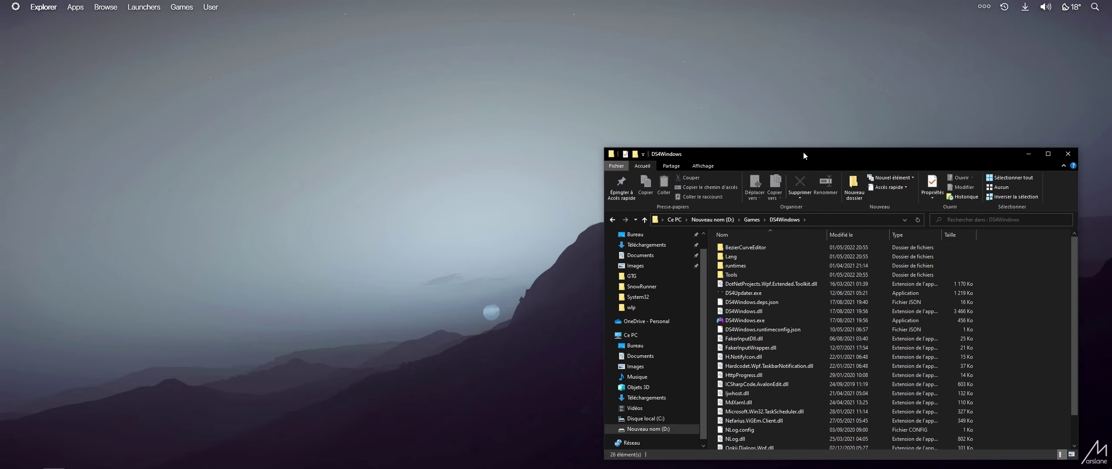
left_click_drag(803, 152, 798, 89)
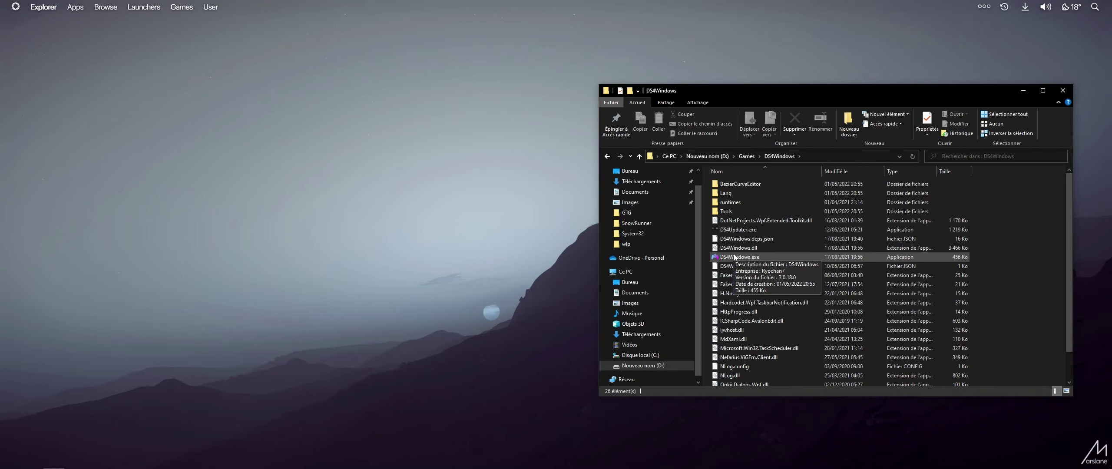
Launch DS4Windows.exe and choose Program Folder as the settings location
left_click(754, 257)
double_click(754, 256)
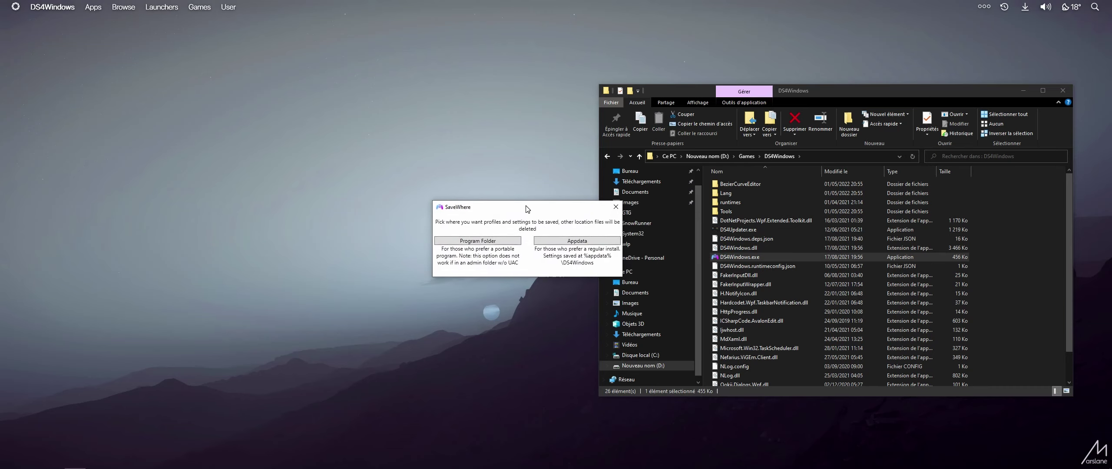
left_click_drag(526, 208, 482, 202)
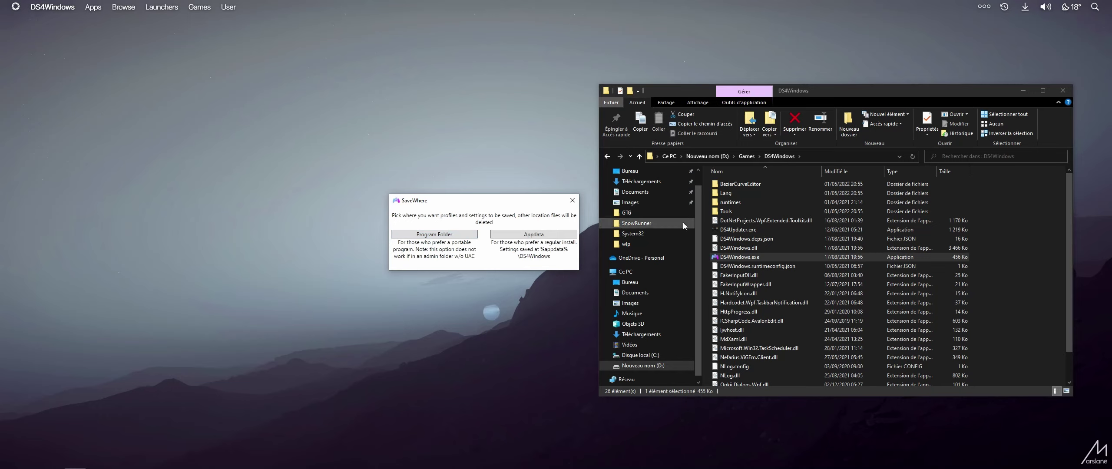
left_click_drag(511, 205, 500, 203)
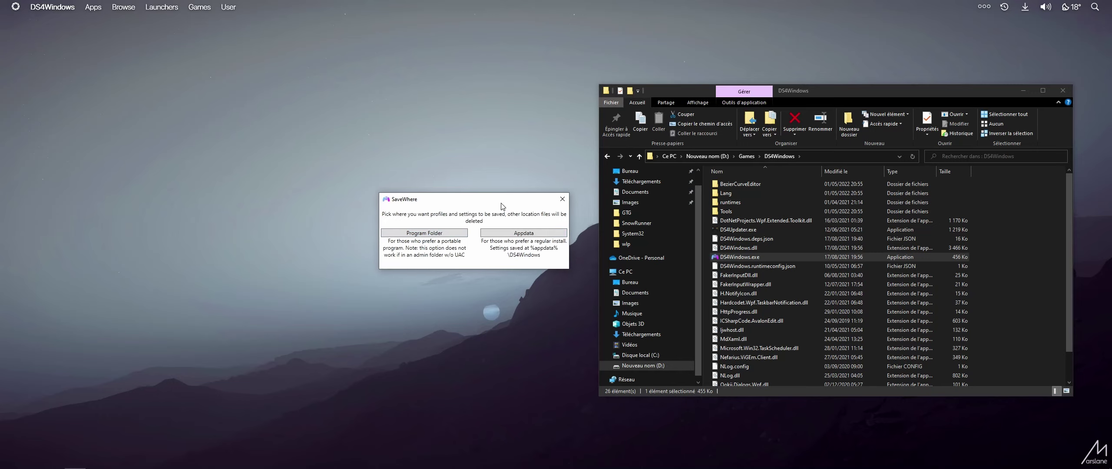
left_click(431, 233)
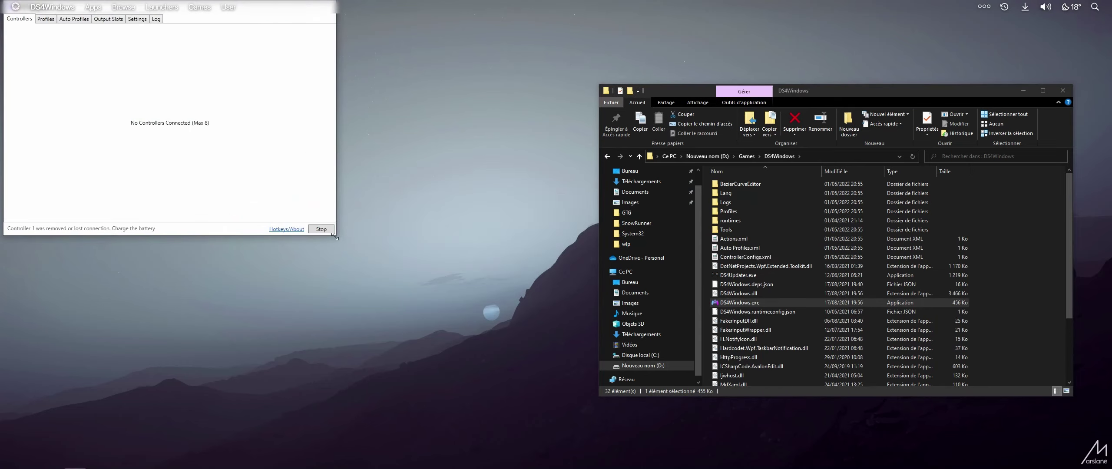
From Settings, run the Controller/Driver Setup guide with admin approval and finish it
left_click(209, 95)
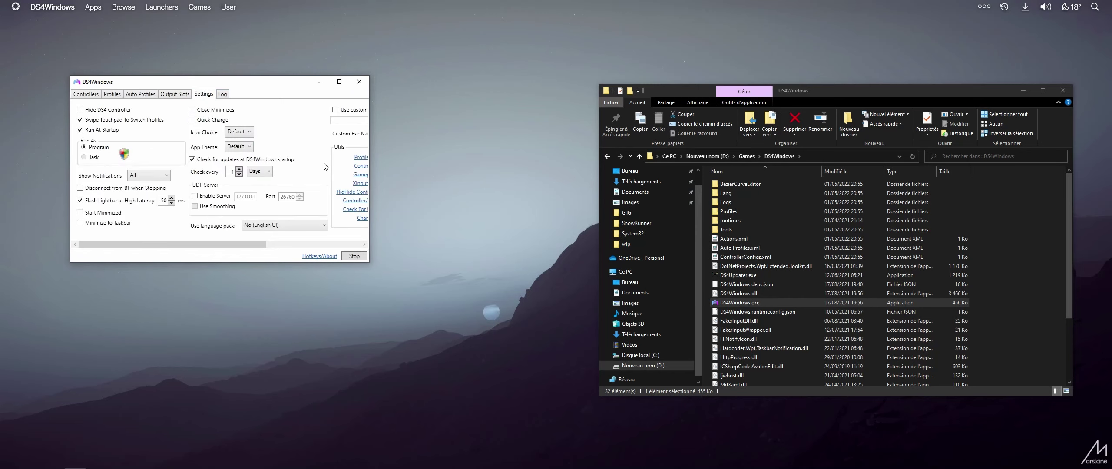
left_click_drag(370, 185, 427, 186)
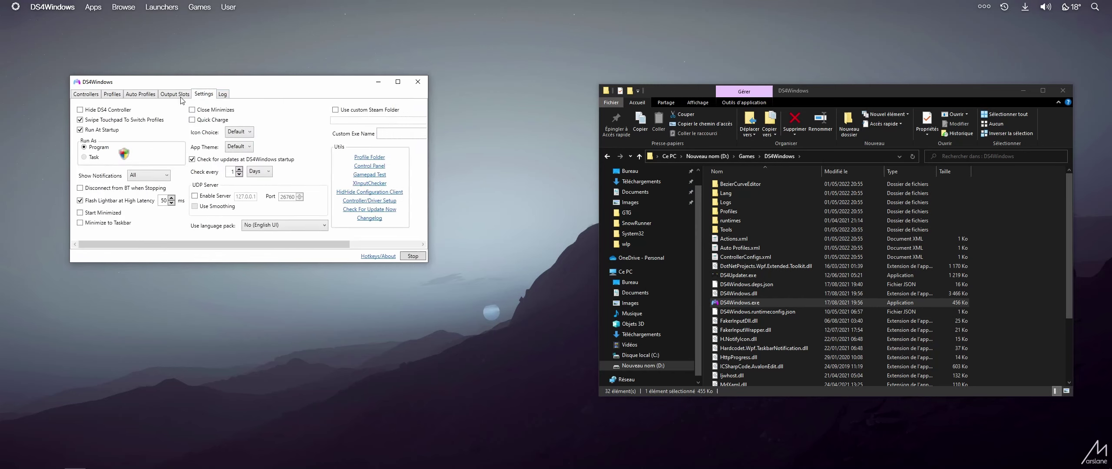
left_click(366, 205)
left_click(495, 288)
left_click_drag(160, 84, 489, 125)
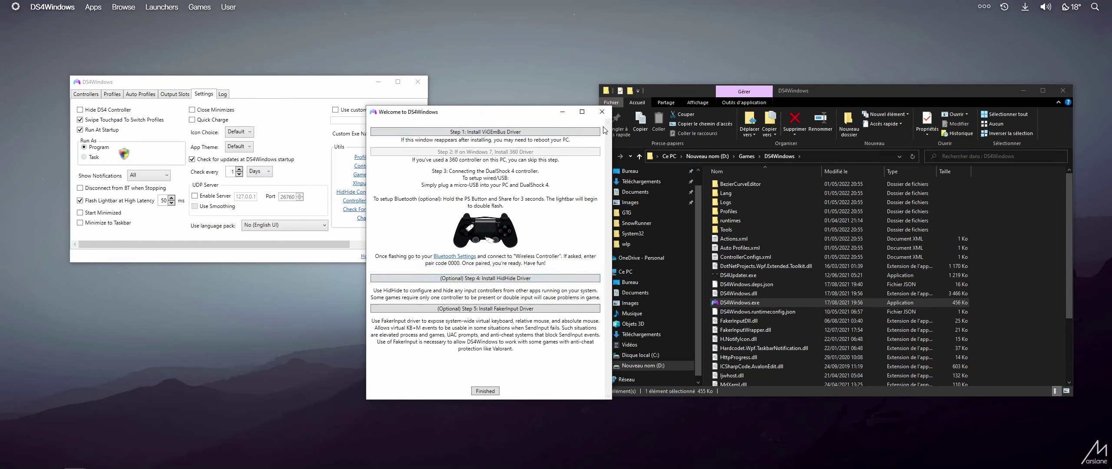
left_click(602, 111)
left_click(172, 117)
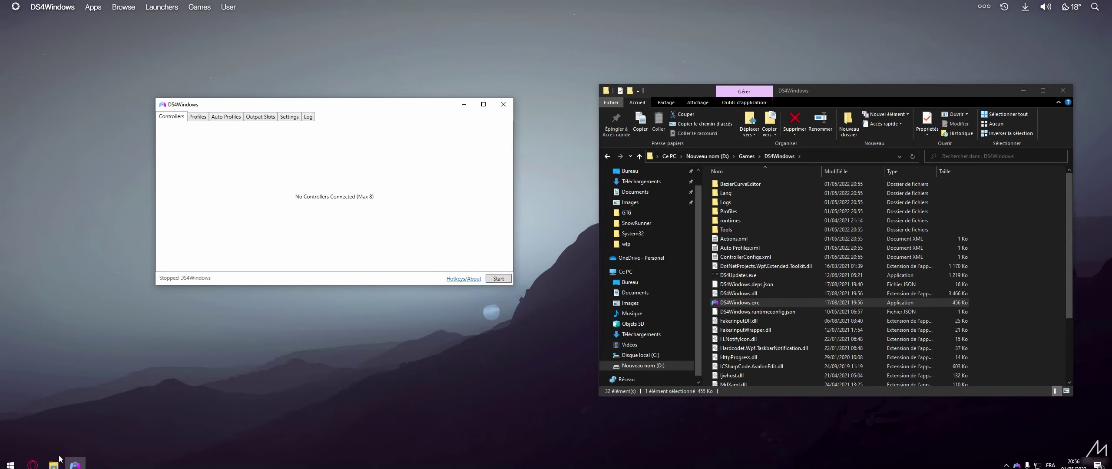
Minimize Opera, move DS4Windows left, and close File Explorer
left_click(32, 461)
left_click_drag(433, 293, 379, 292)
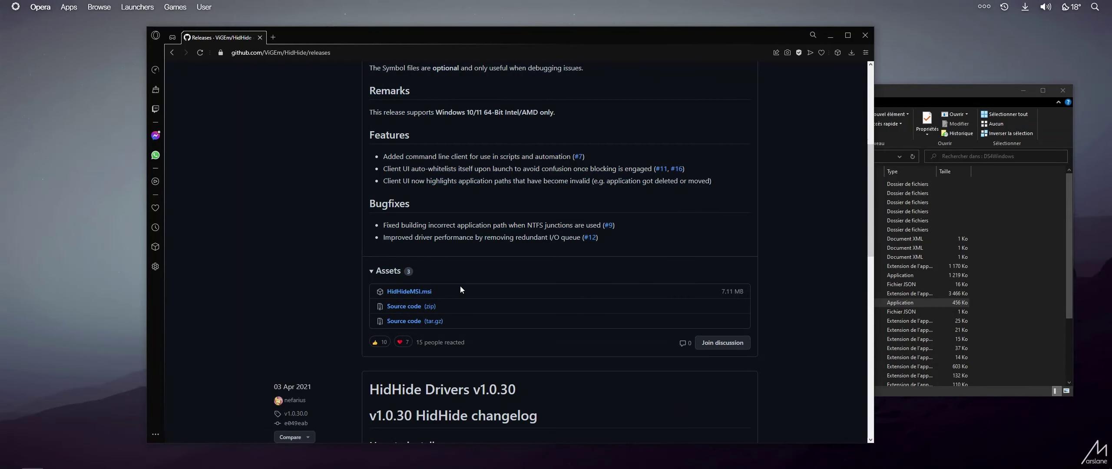
left_click(830, 37)
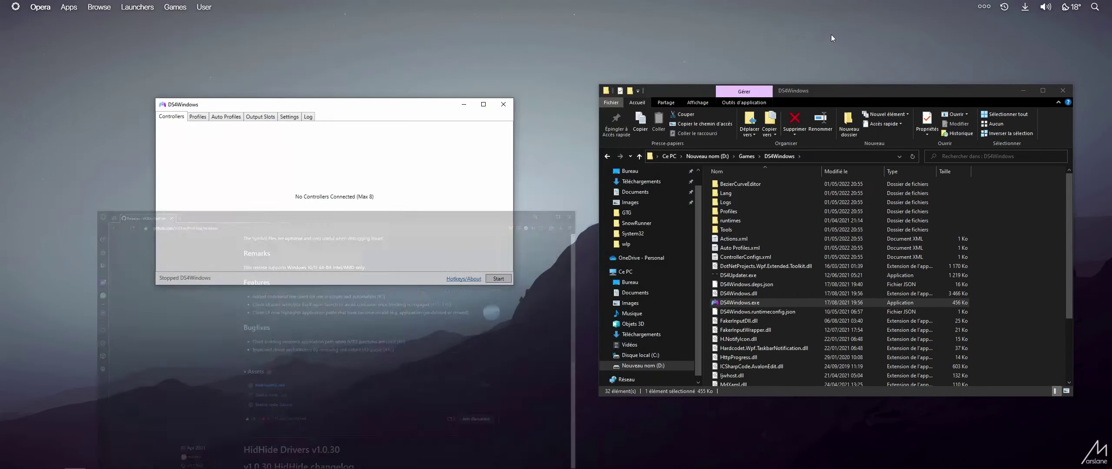
left_click_drag(382, 110, 323, 109)
left_click(1063, 90)
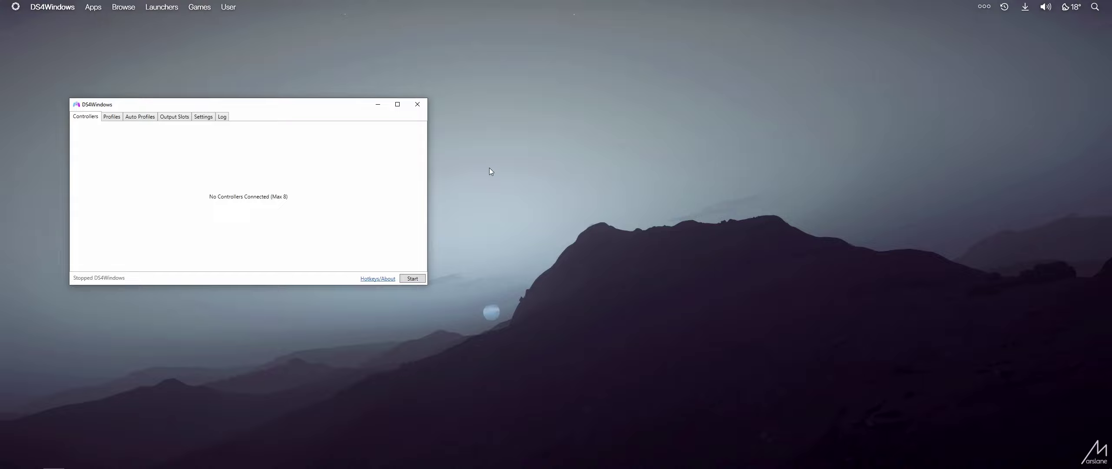
Run joy.cpl and place Game Controllers beside DS4Windows, showing Wireless Controller and Logitech G29
key("super+r")
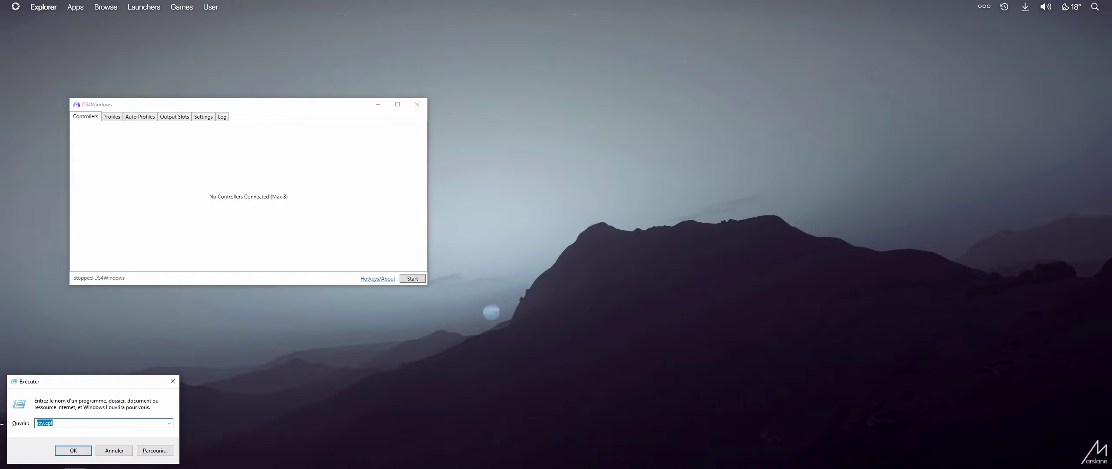
left_click(73, 450)
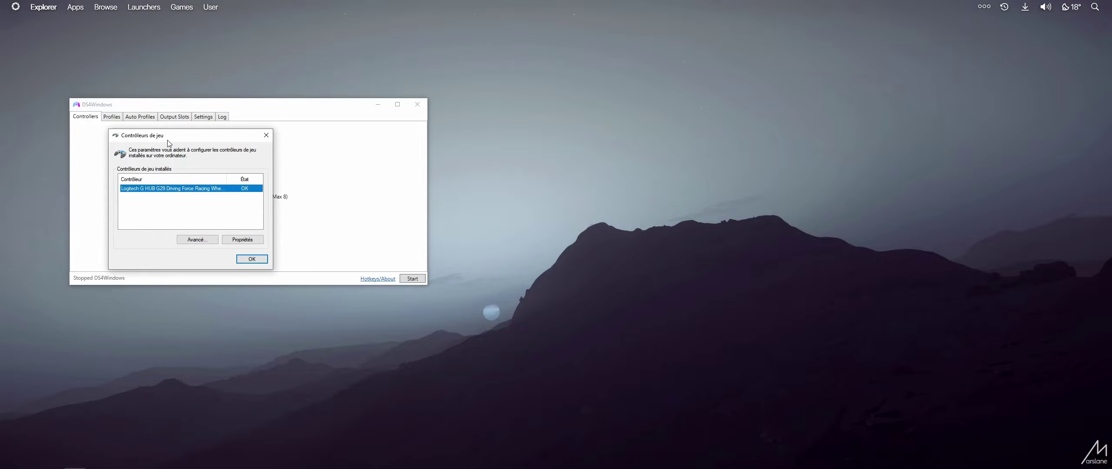
left_click_drag(169, 138, 539, 132)
left_click(540, 182)
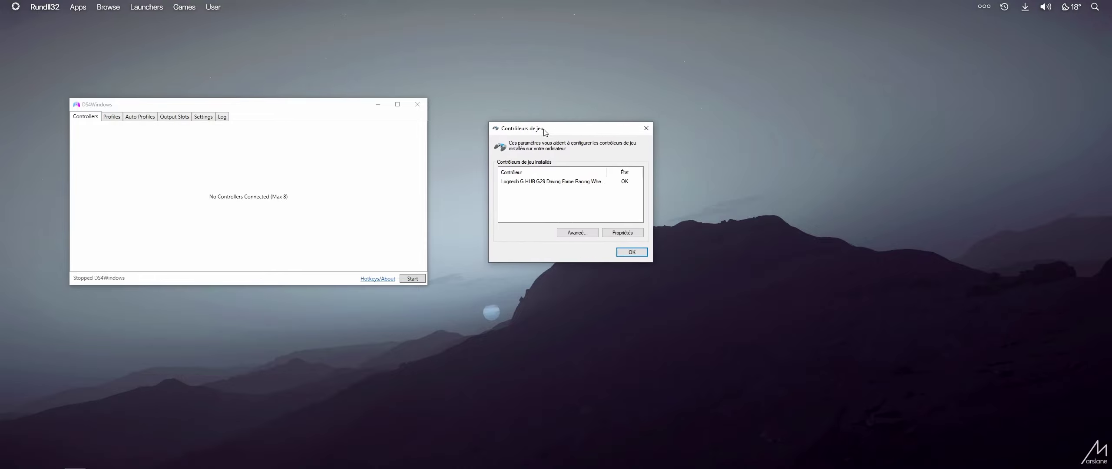
mouse_move(474, 108)
left_mouse_down()
mouse_move(670, 283)
mouse_move(472, 107)
left_mouse_up()
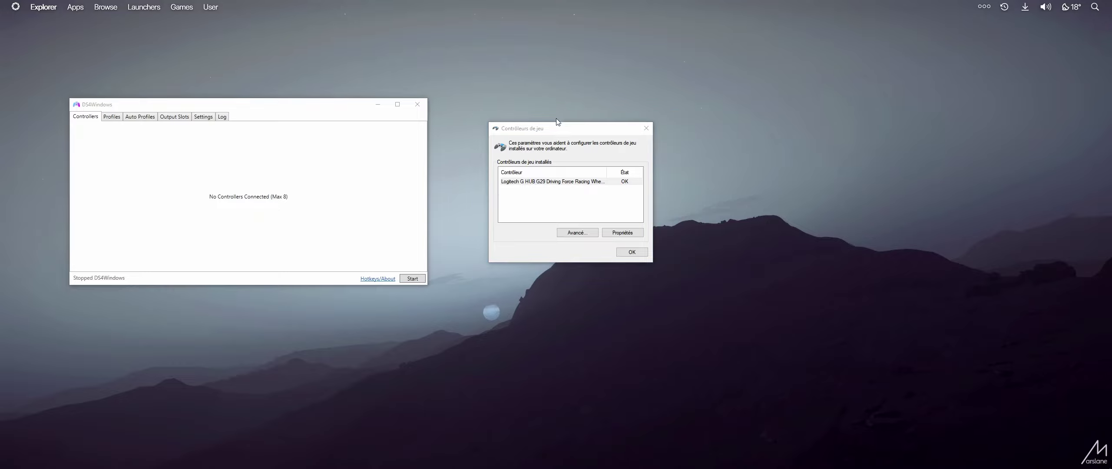
left_click_drag(557, 128, 551, 129)
left_click(565, 193)
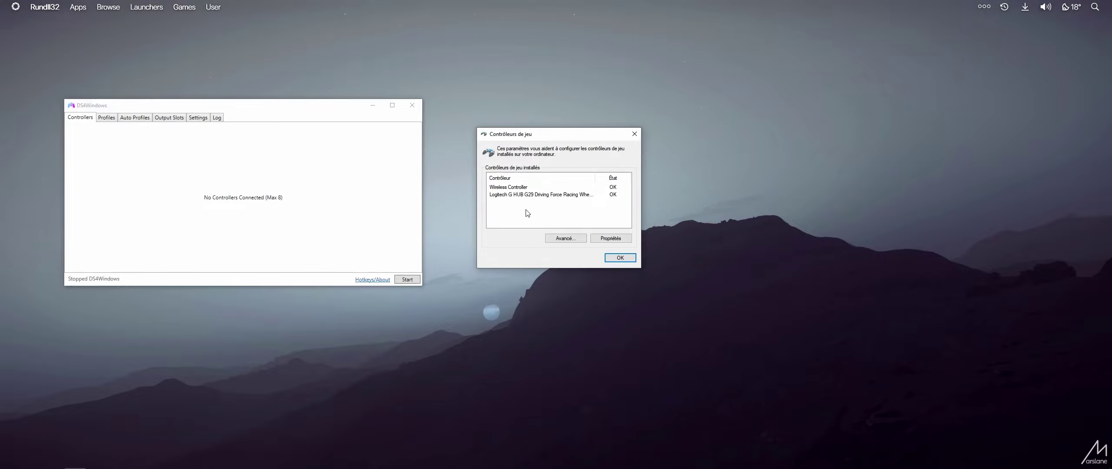
left_click(541, 188)
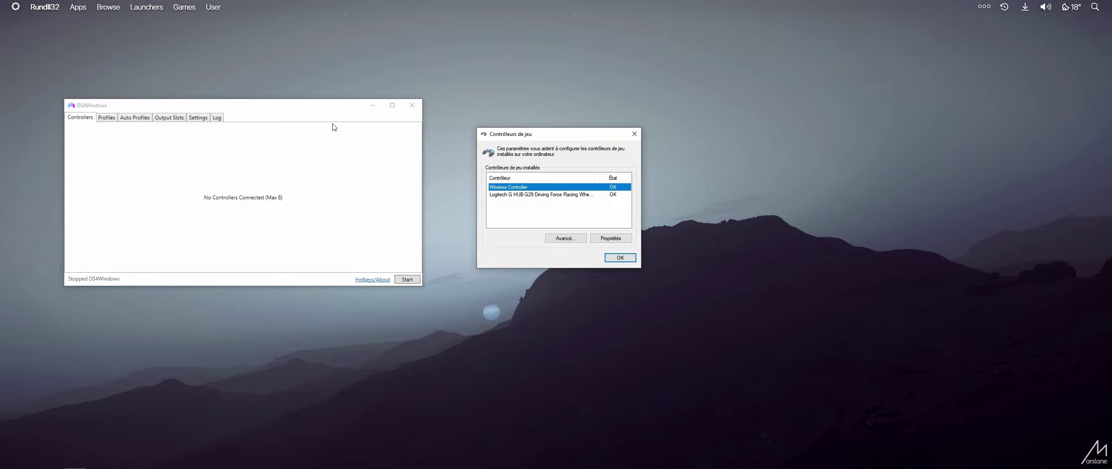
left_click_drag(314, 110, 323, 114)
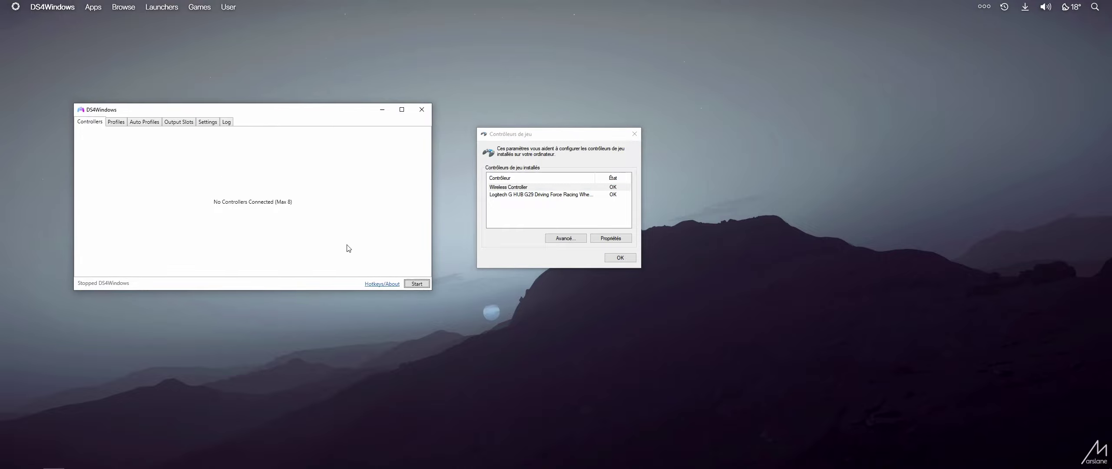
Start DS4Windows so the DS4 controller connects and an Xbox 360 controller appears
left_click(418, 284)
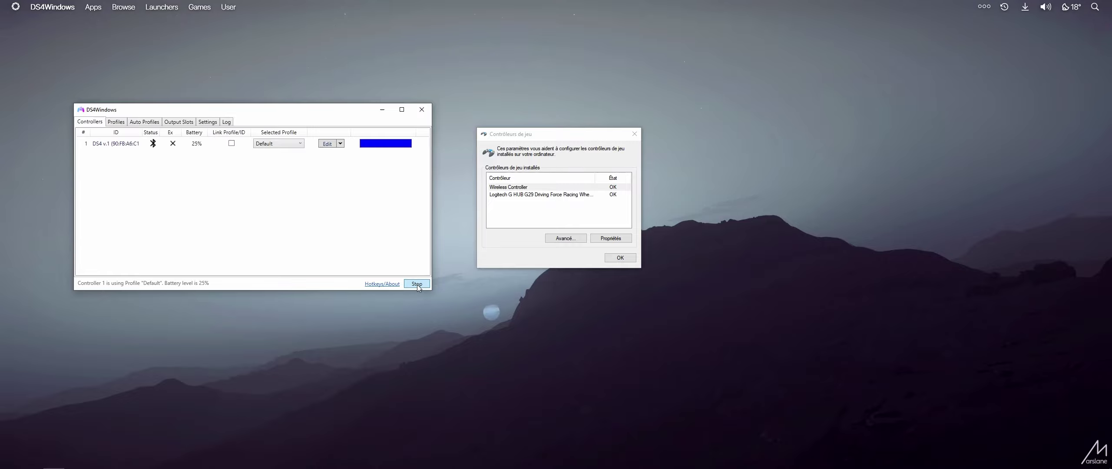
left_click(148, 145)
left_click(524, 187)
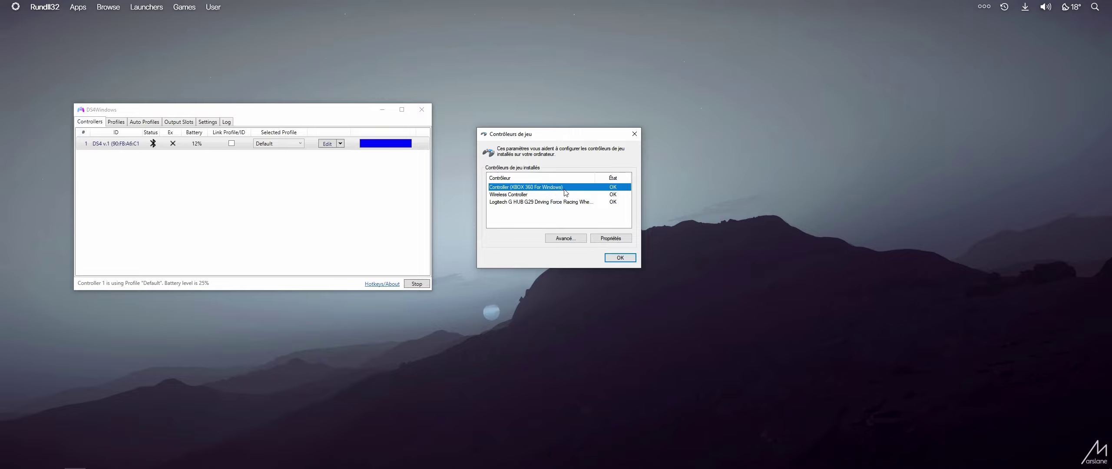
Arrange both windows and compare the Xbox 360 and Wireless Controller entries
left_click_drag(548, 138, 703, 162)
left_click_drag(315, 114, 300, 136)
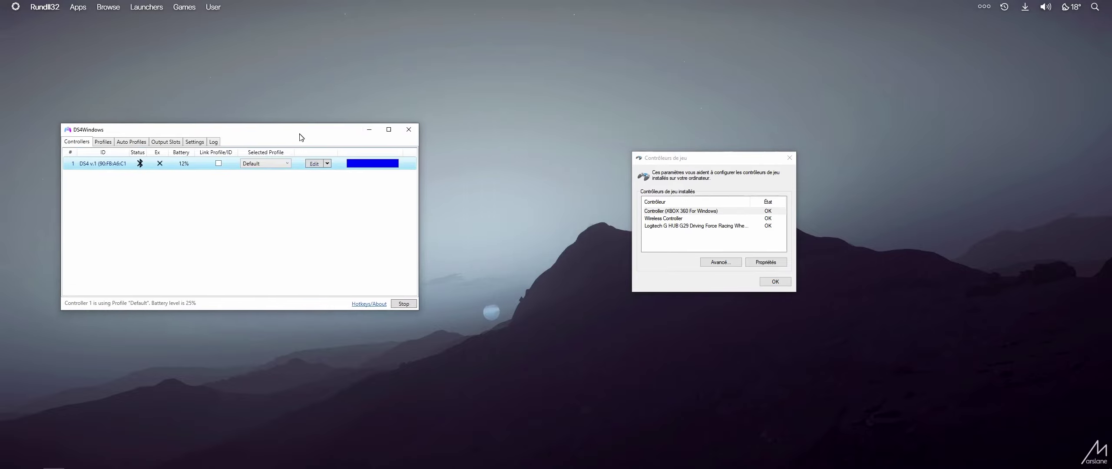
left_click_drag(690, 165, 743, 164)
mouse_move(278, 131)
left_mouse_down()
mouse_move(291, 139)
mouse_move(281, 124)
left_mouse_up()
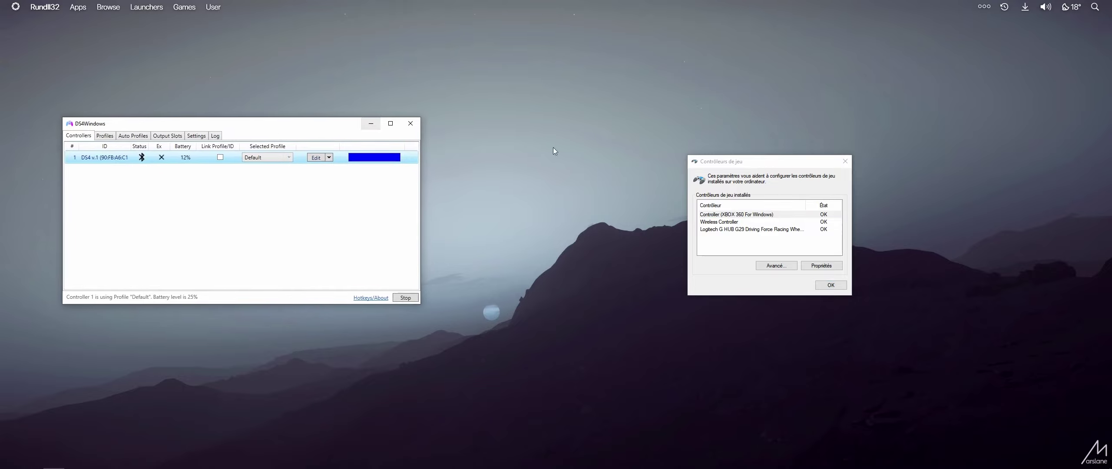
left_click(763, 159)
left_click_drag(763, 160, 760, 155)
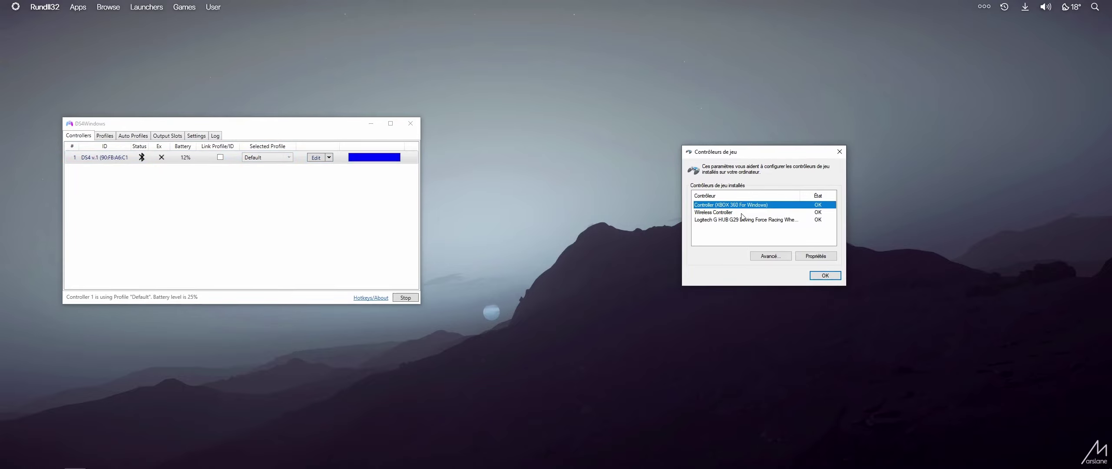
left_click(760, 214)
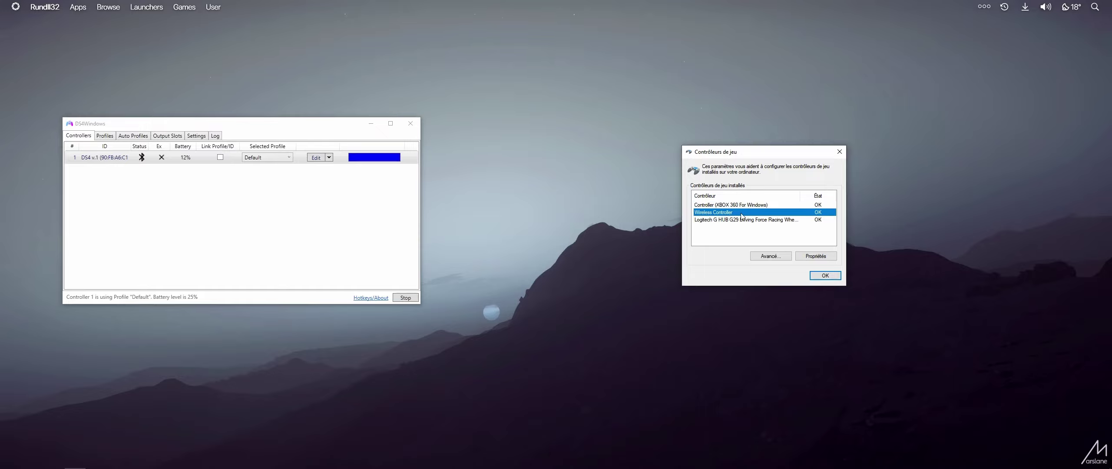
left_click(724, 206)
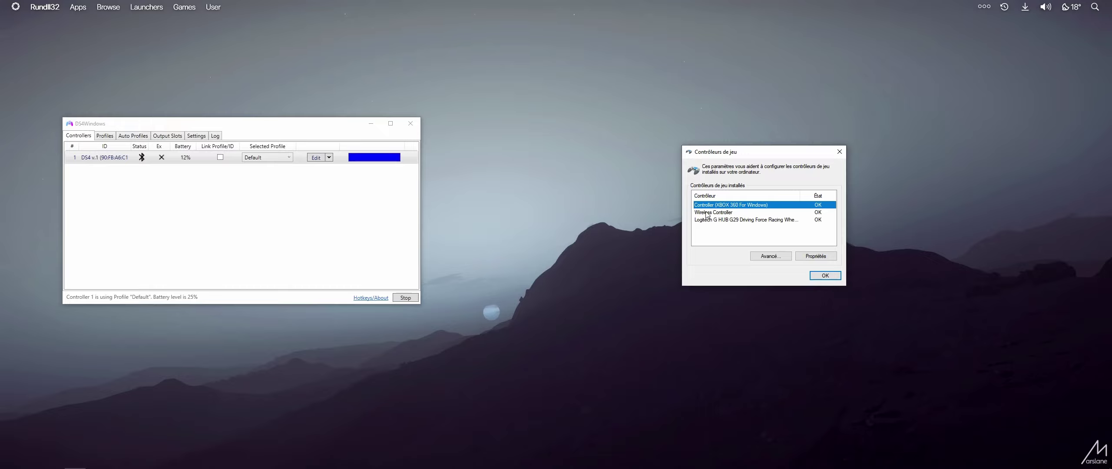
left_click(734, 213)
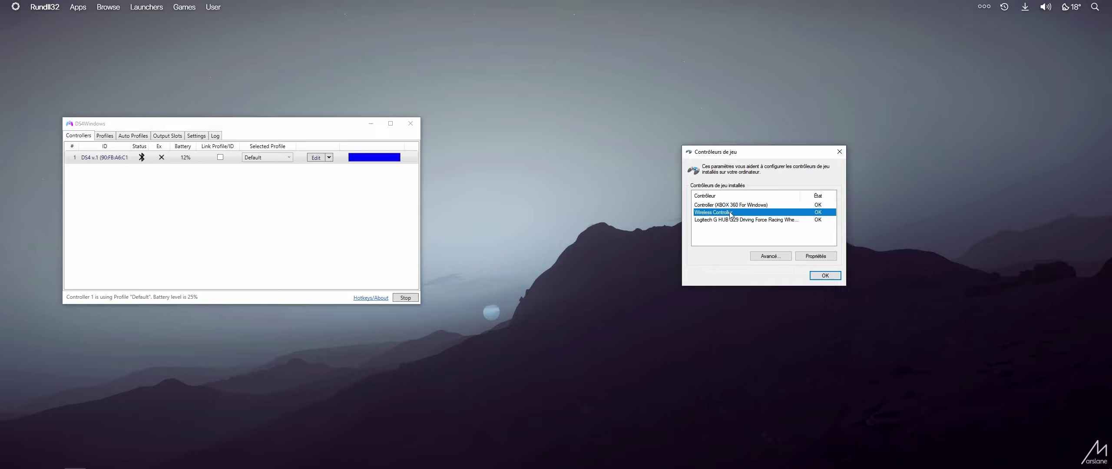
left_click(732, 206)
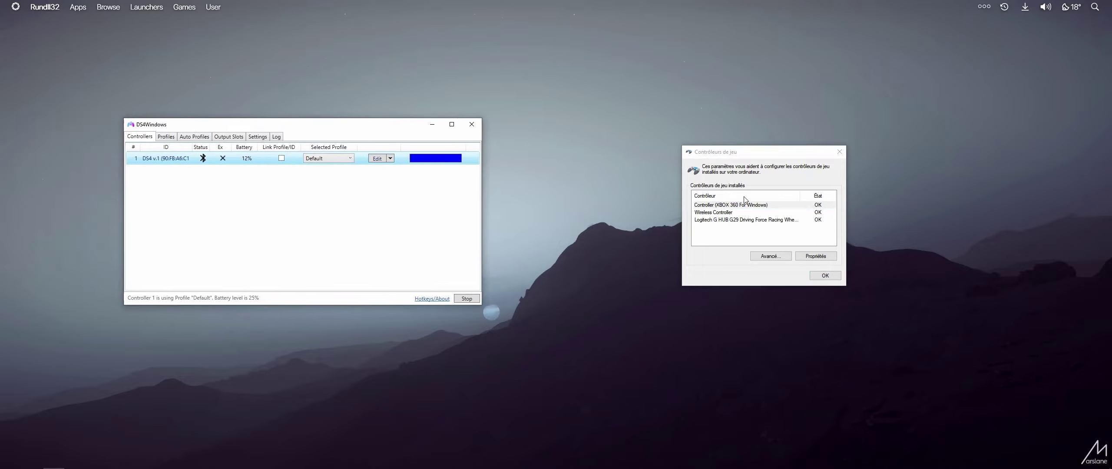
Reposition DS4Windows and the Game Controllers dialog, rechecking the Wireless Controller entry
left_click_drag(268, 126, 259, 129)
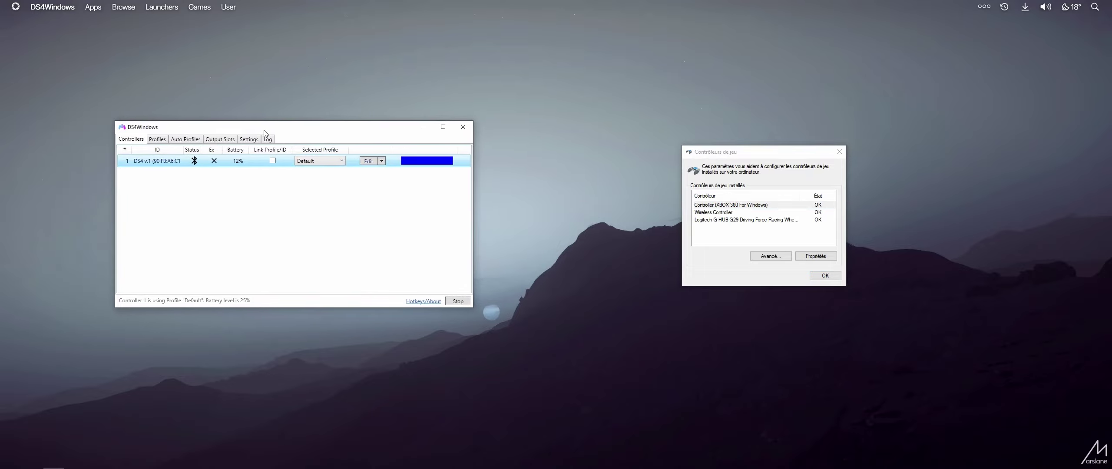
left_click_drag(347, 130, 327, 131)
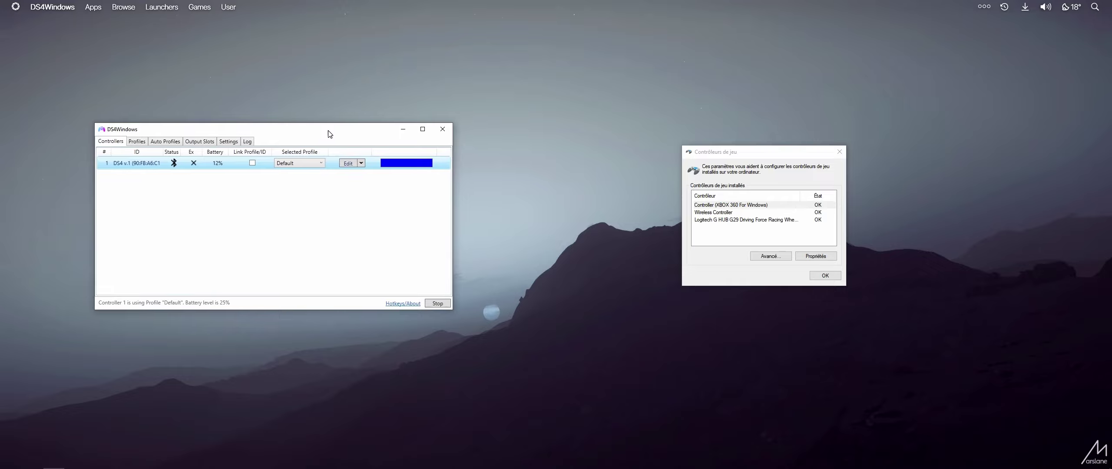
left_click(721, 212)
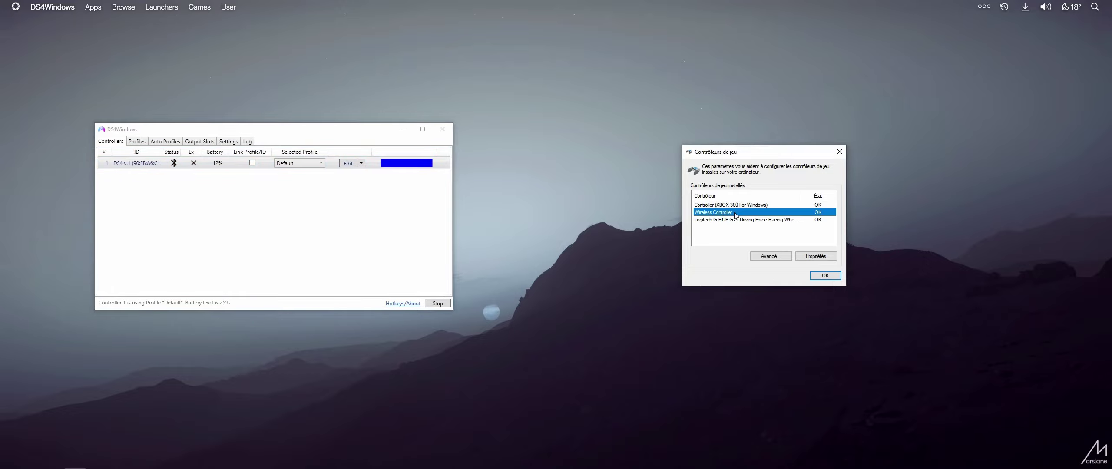
left_click_drag(324, 133, 335, 148)
left_click_drag(780, 154, 688, 164)
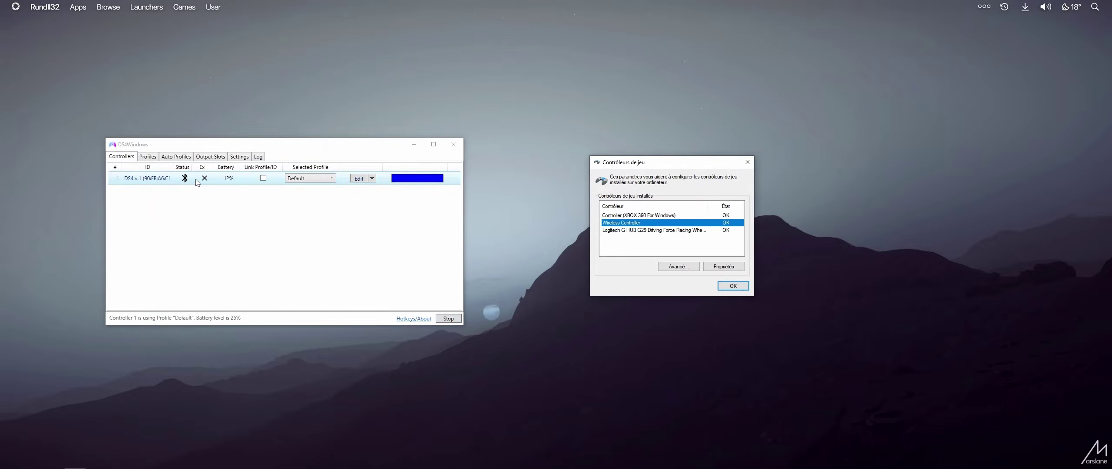
mouse_move(206, 180)
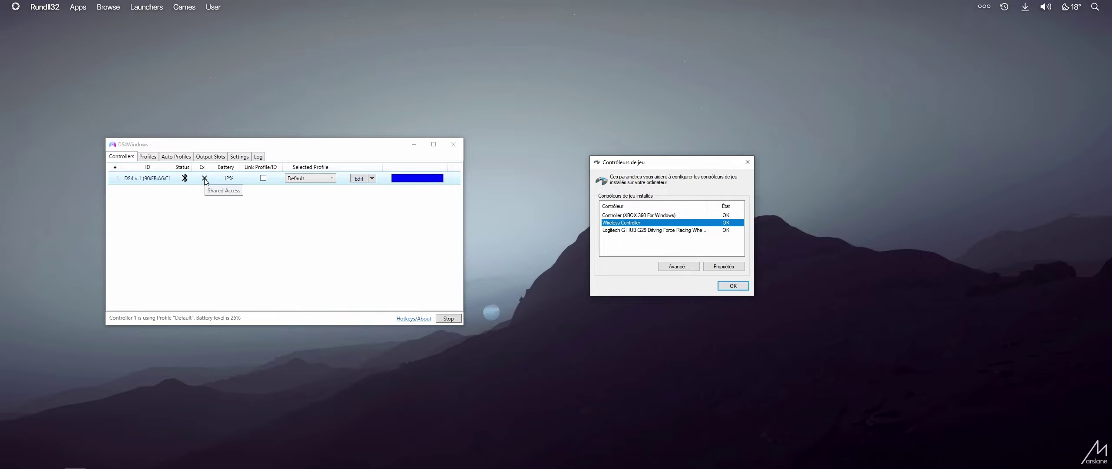
Stop DS4Windows and recheck the Wireless Controller in Game Controllers
left_click(449, 319)
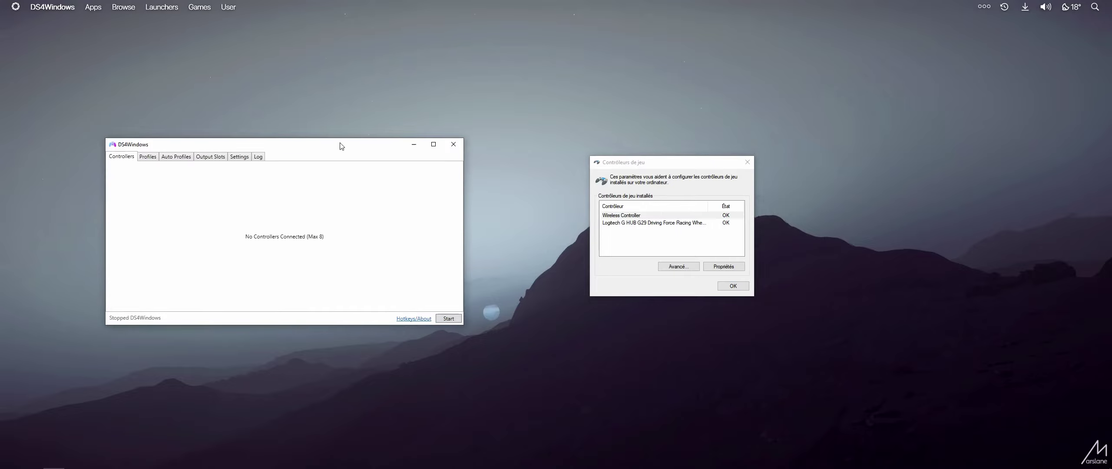
left_click_drag(341, 146, 306, 140)
left_click(605, 218)
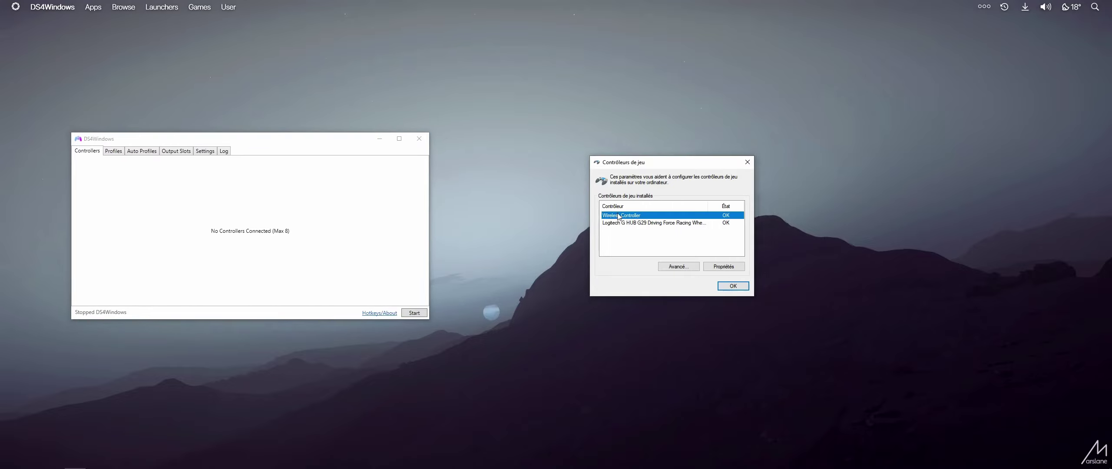
left_click_drag(652, 163, 691, 163)
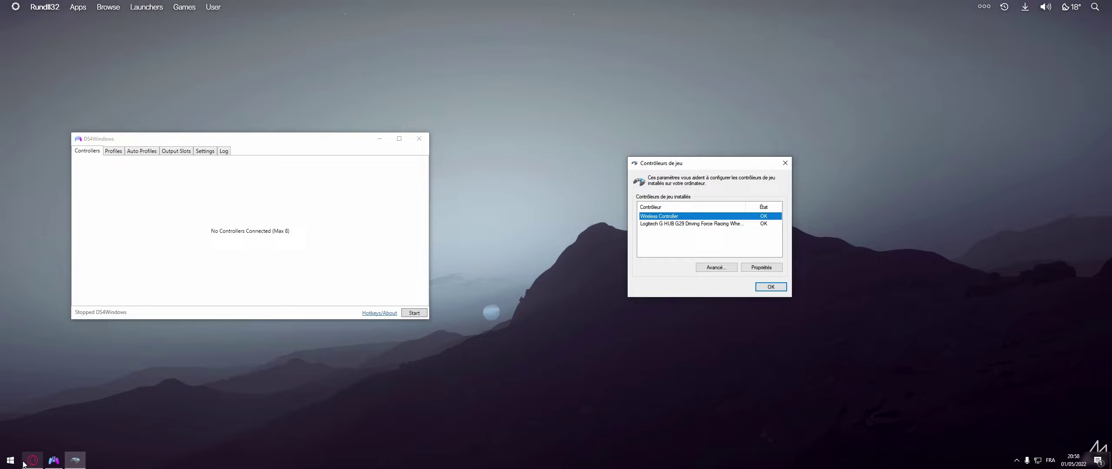
Search the Start menu for 'hidhide' and launch HidHide Configuration Client
left_click(17, 462)
type("hidehide")
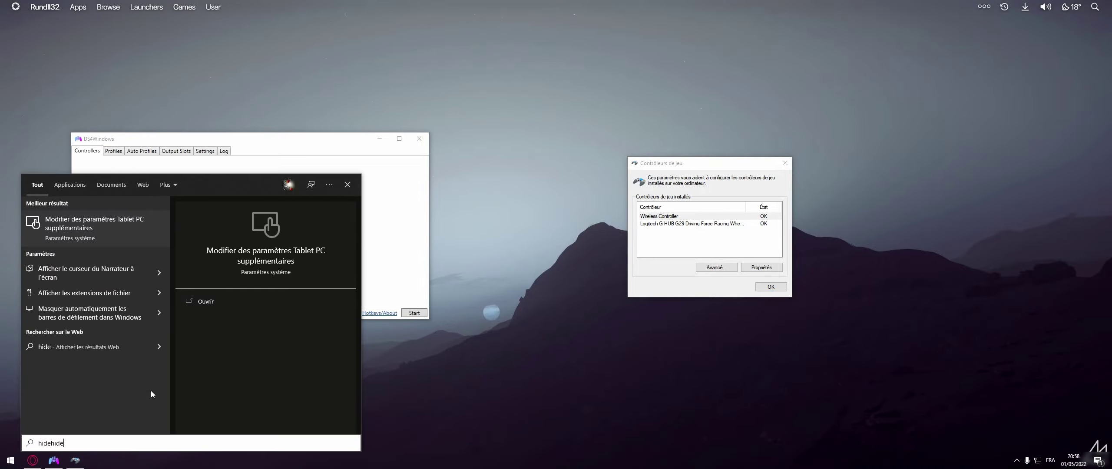
key("ctrl+a")
key("BackSpace")
type("hid")
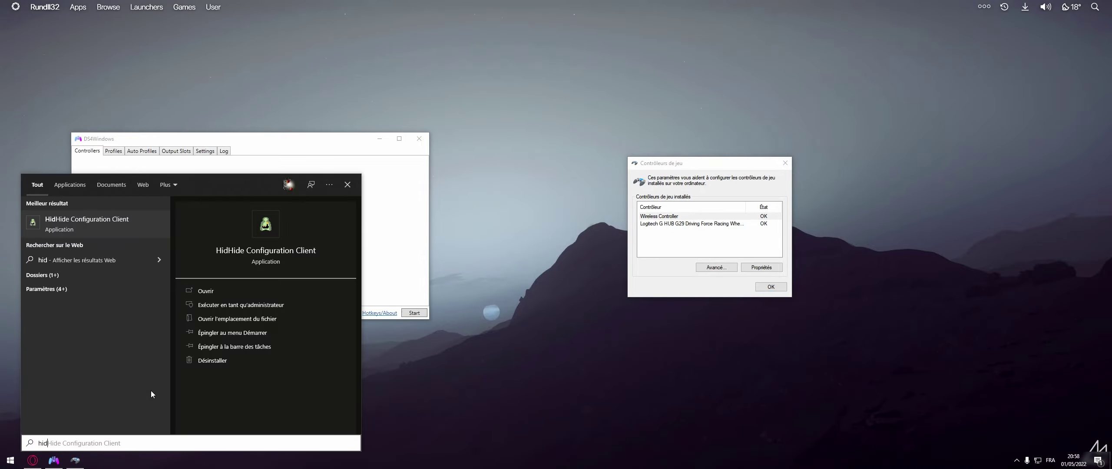
type("hide")
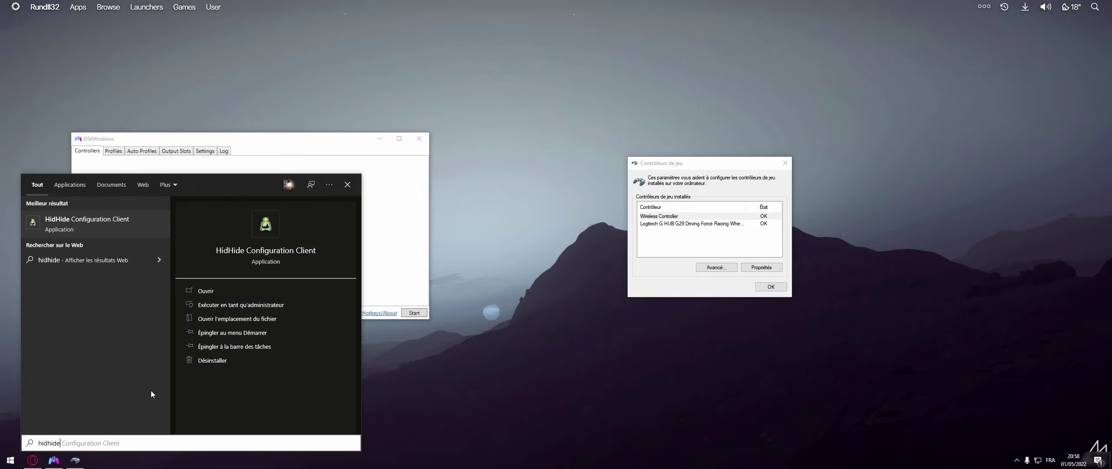
left_click(111, 229)
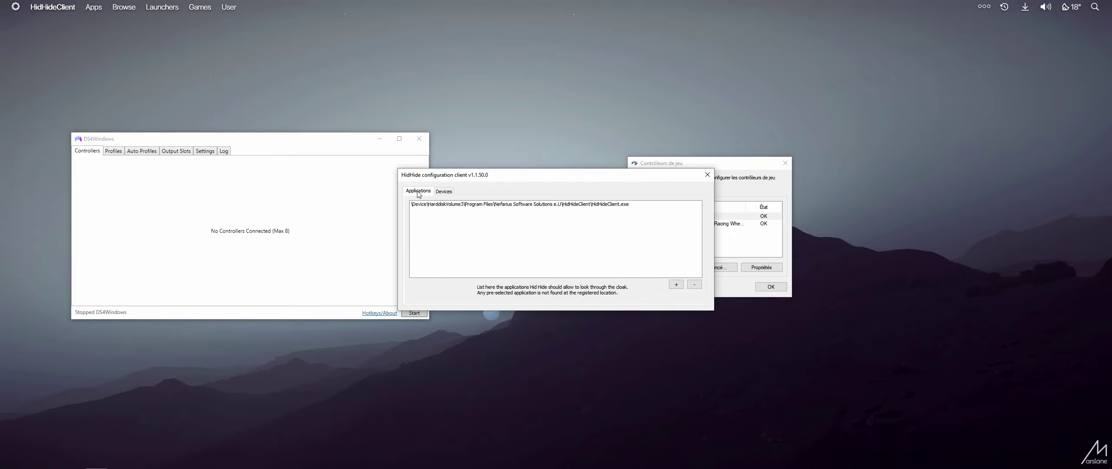
Add DS4Windows.exe to HidHide's list of applications allowed through the cloak
left_click(675, 285)
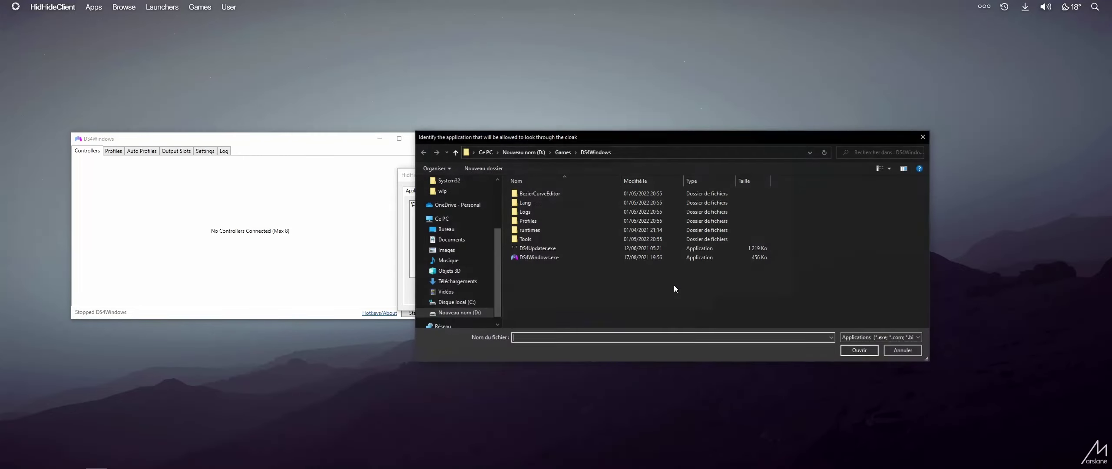
left_click_drag(547, 140, 560, 148)
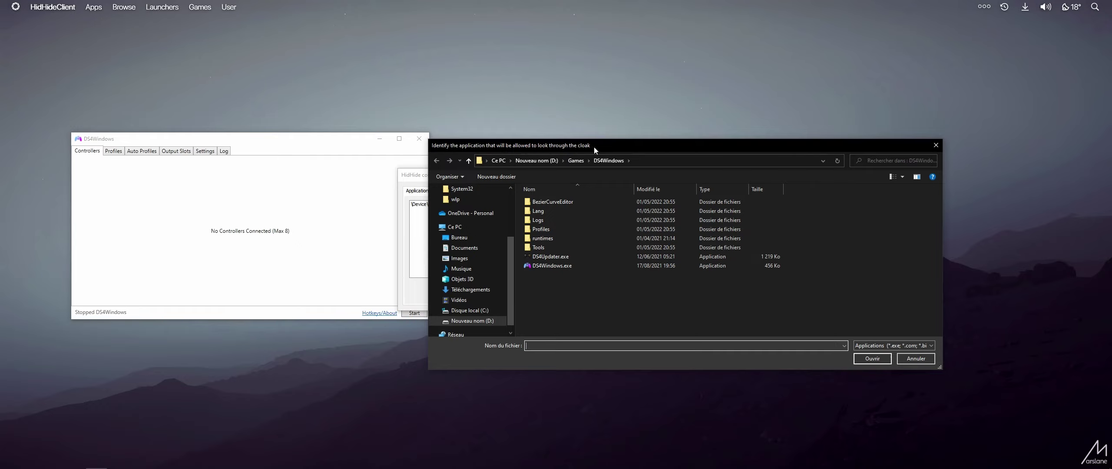
left_click(538, 267)
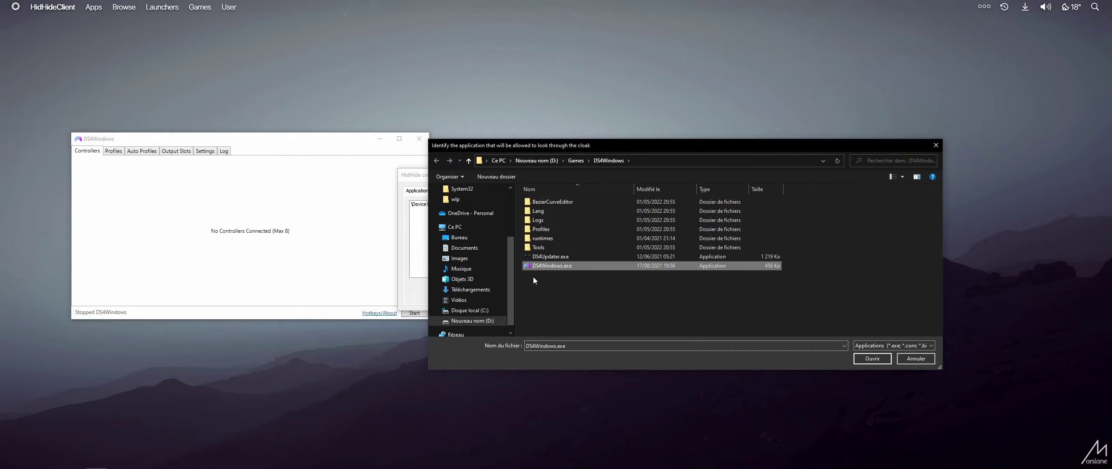
left_click(870, 361)
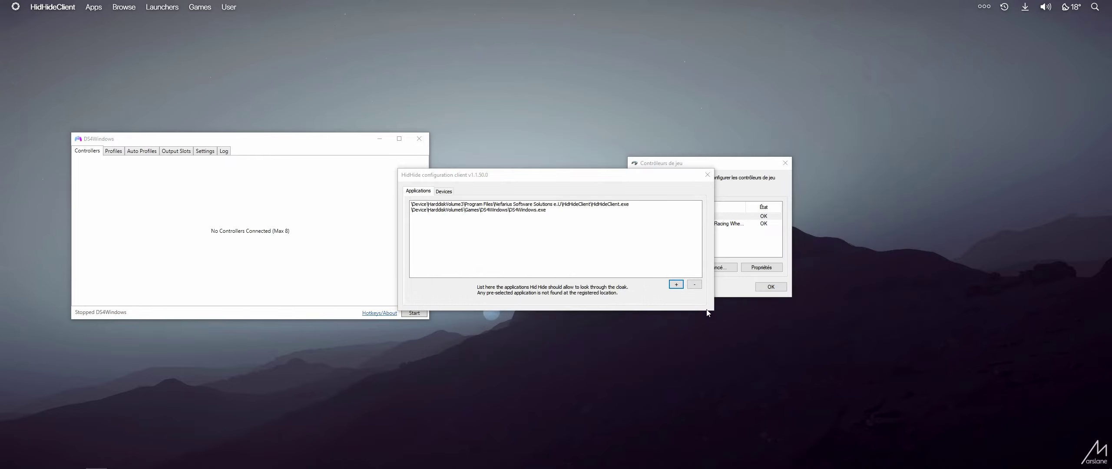
Hide the Sony Wireless Controller, enable device hiding, and close HidHide
left_click(444, 192)
left_click(448, 221)
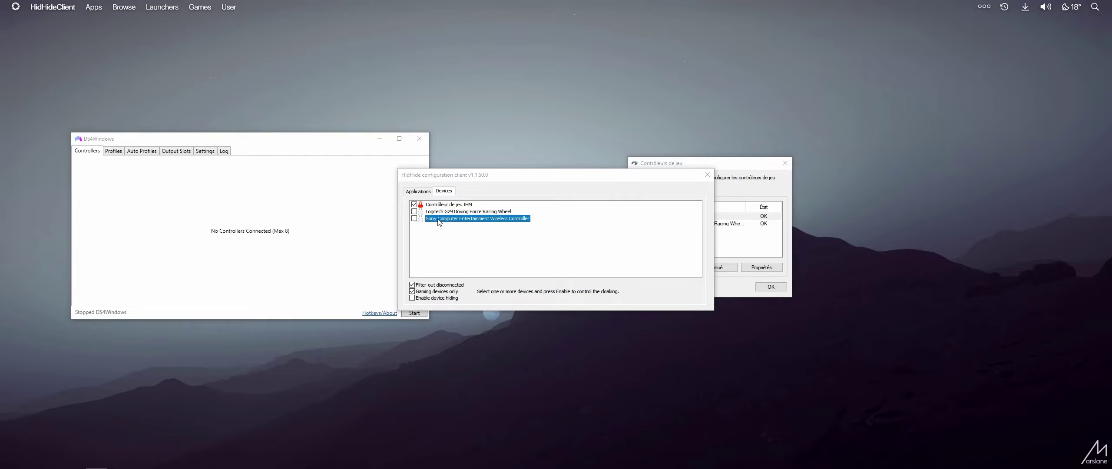
left_click(414, 219)
left_click(412, 298)
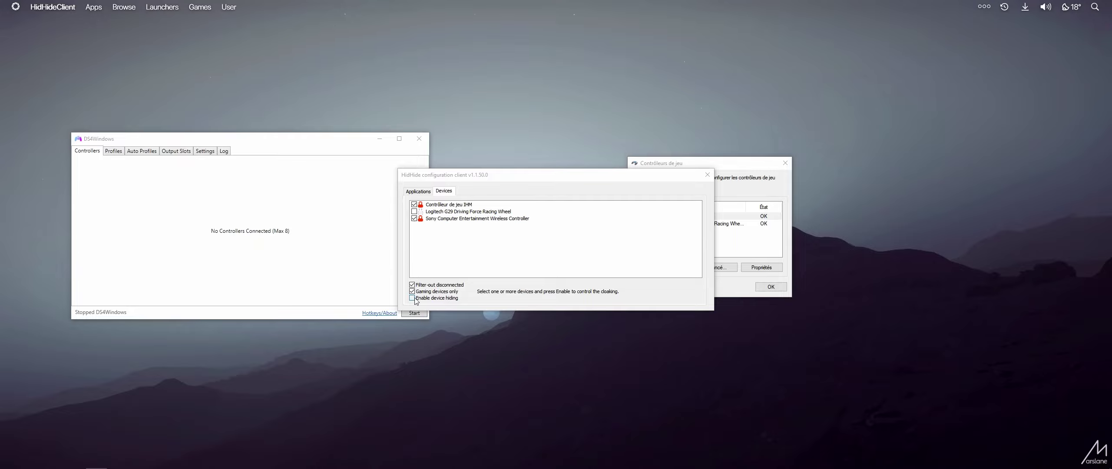
left_click(501, 256)
left_click(707, 175)
left_click_drag(682, 169, 595, 166)
left_click(559, 220)
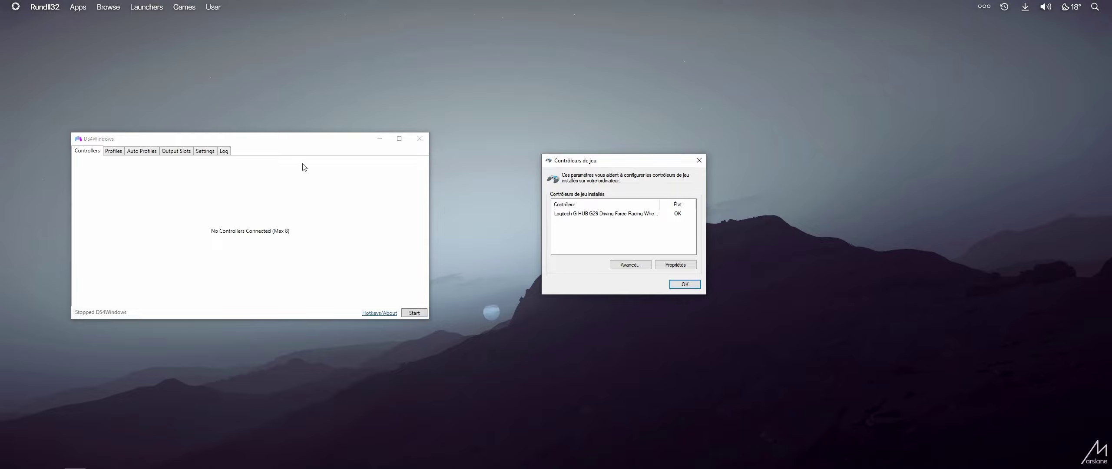
left_click_drag(300, 139, 322, 139)
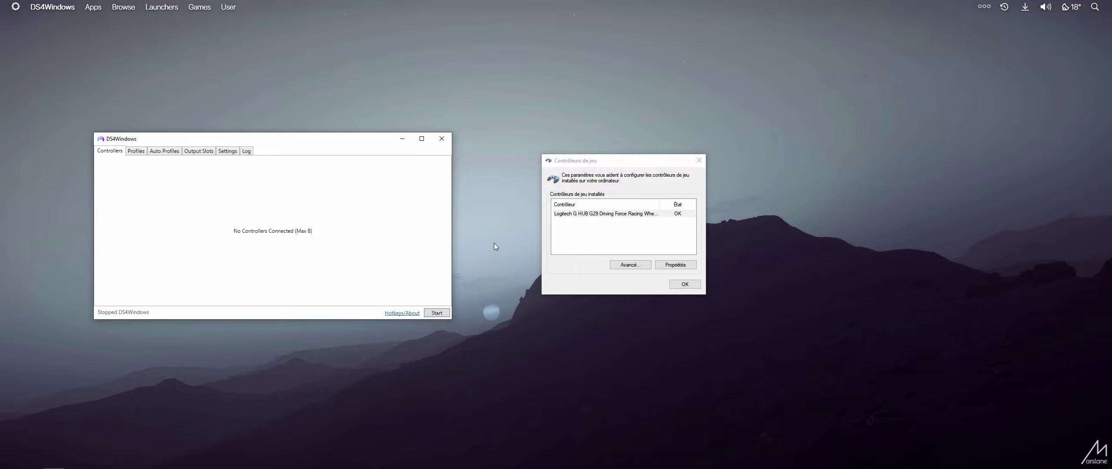
left_click_drag(265, 142, 265, 136)
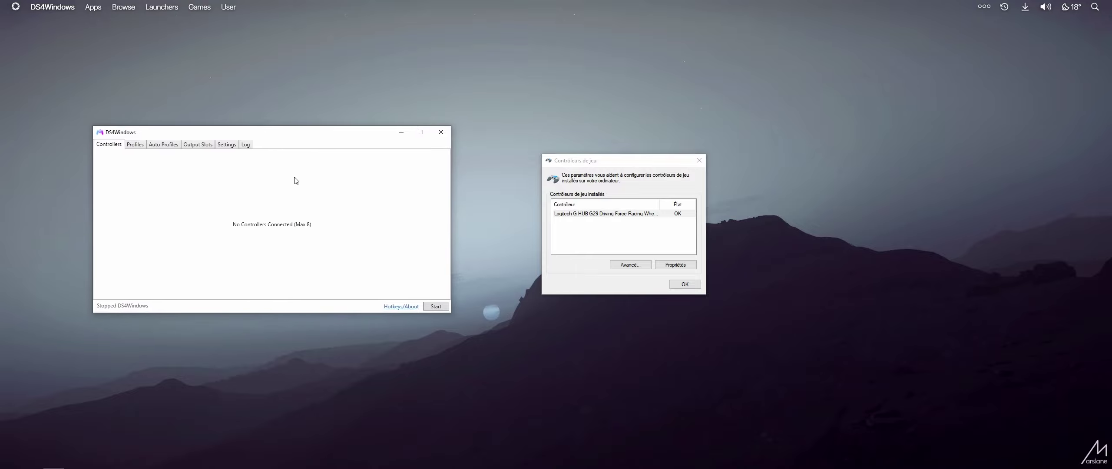
Start DS4Windows and confirm Game Controllers now lists the XBOX 360 controller
left_click(434, 308)
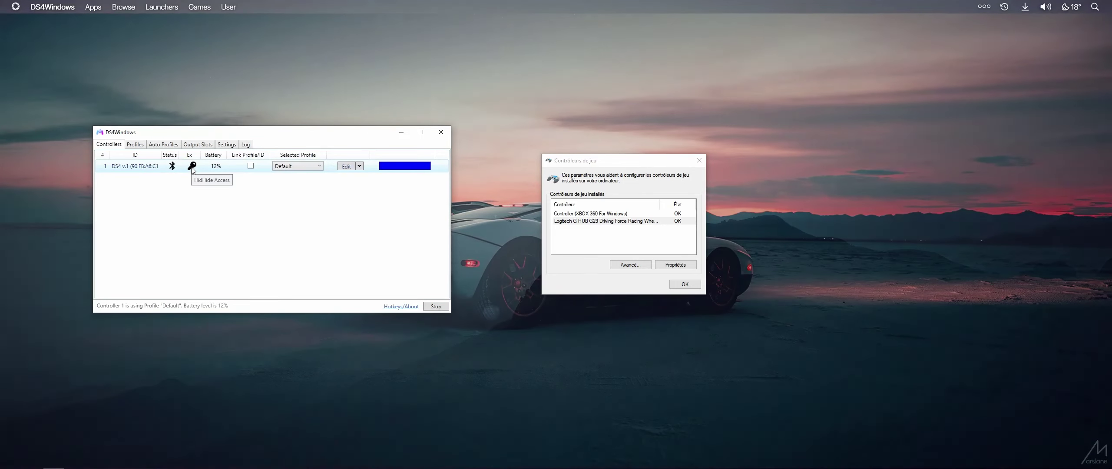
left_click_drag(600, 162, 696, 161)
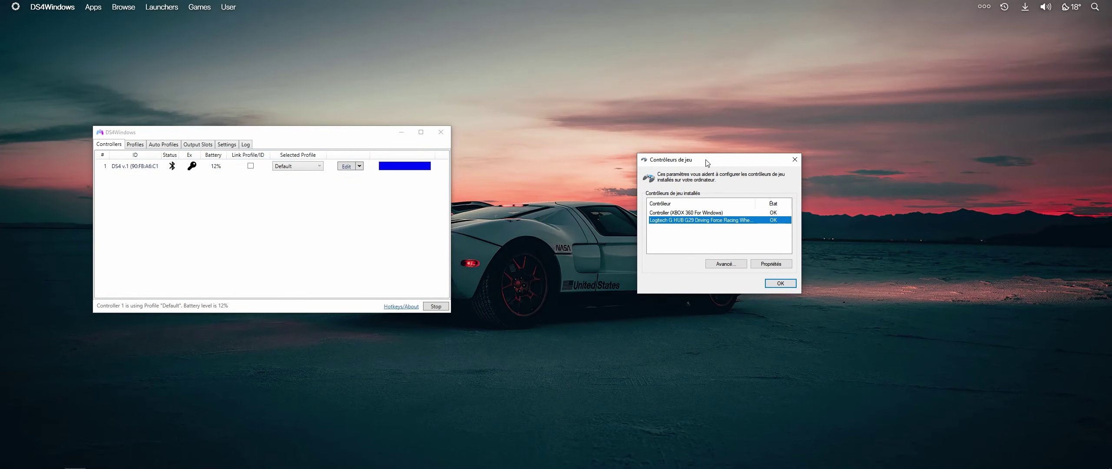
left_click(662, 213)
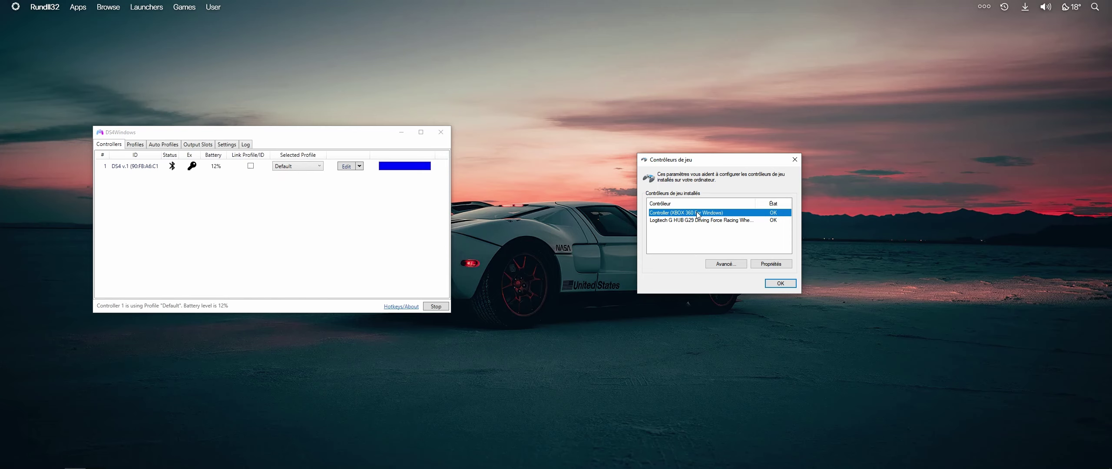
Close the Game Controllers dialog and reposition the DS4Windows window
left_click_drag(316, 134, 252, 198)
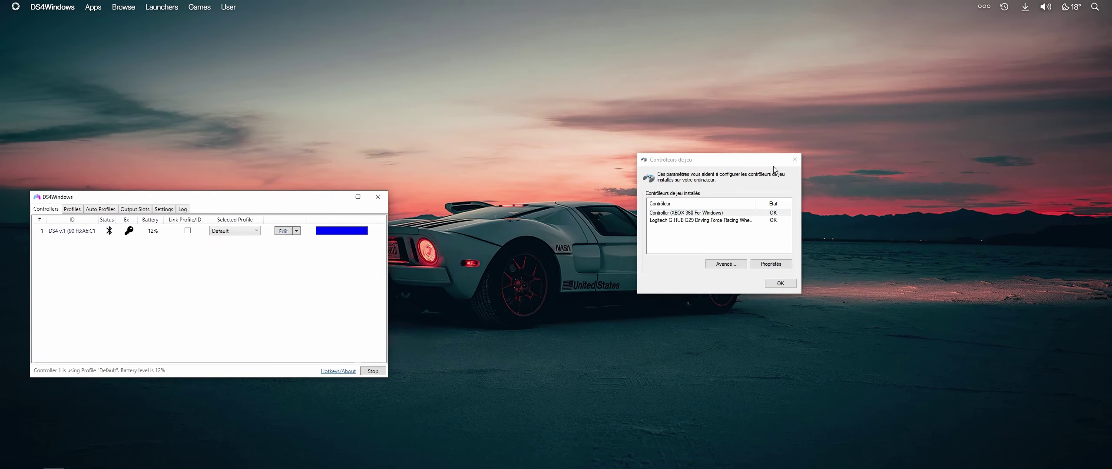
left_click_drag(774, 169, 857, 220)
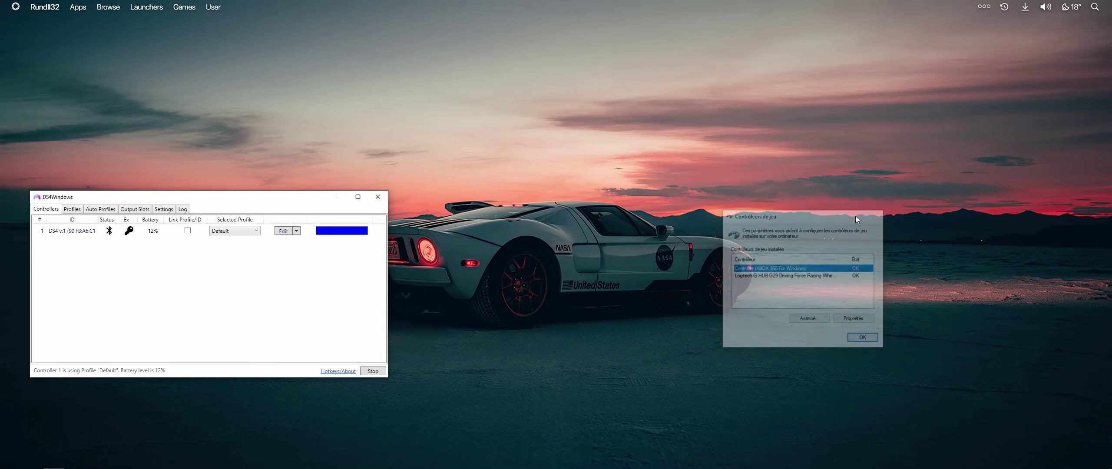
key("alt+F4")
left_click_drag(286, 197, 392, 151)
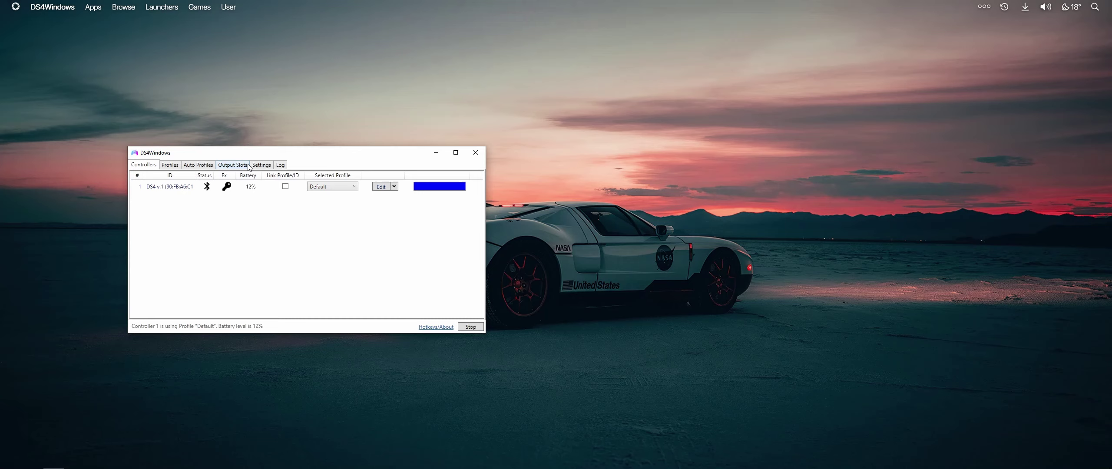
left_click_drag(202, 156, 272, 154)
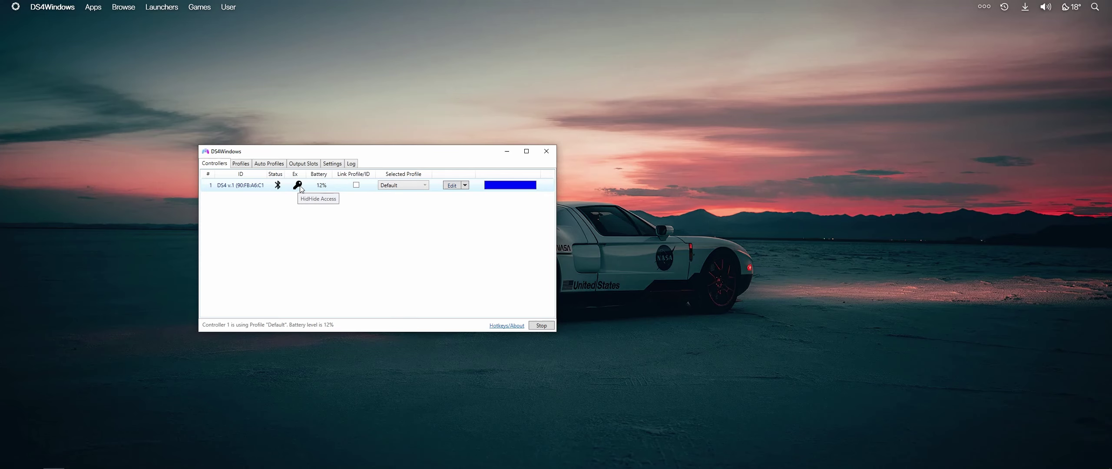
key("alt+z")
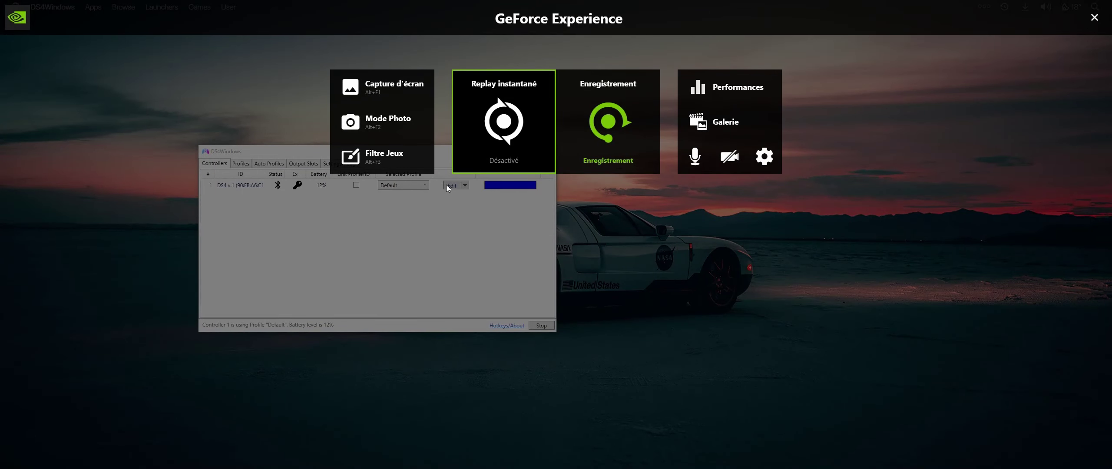